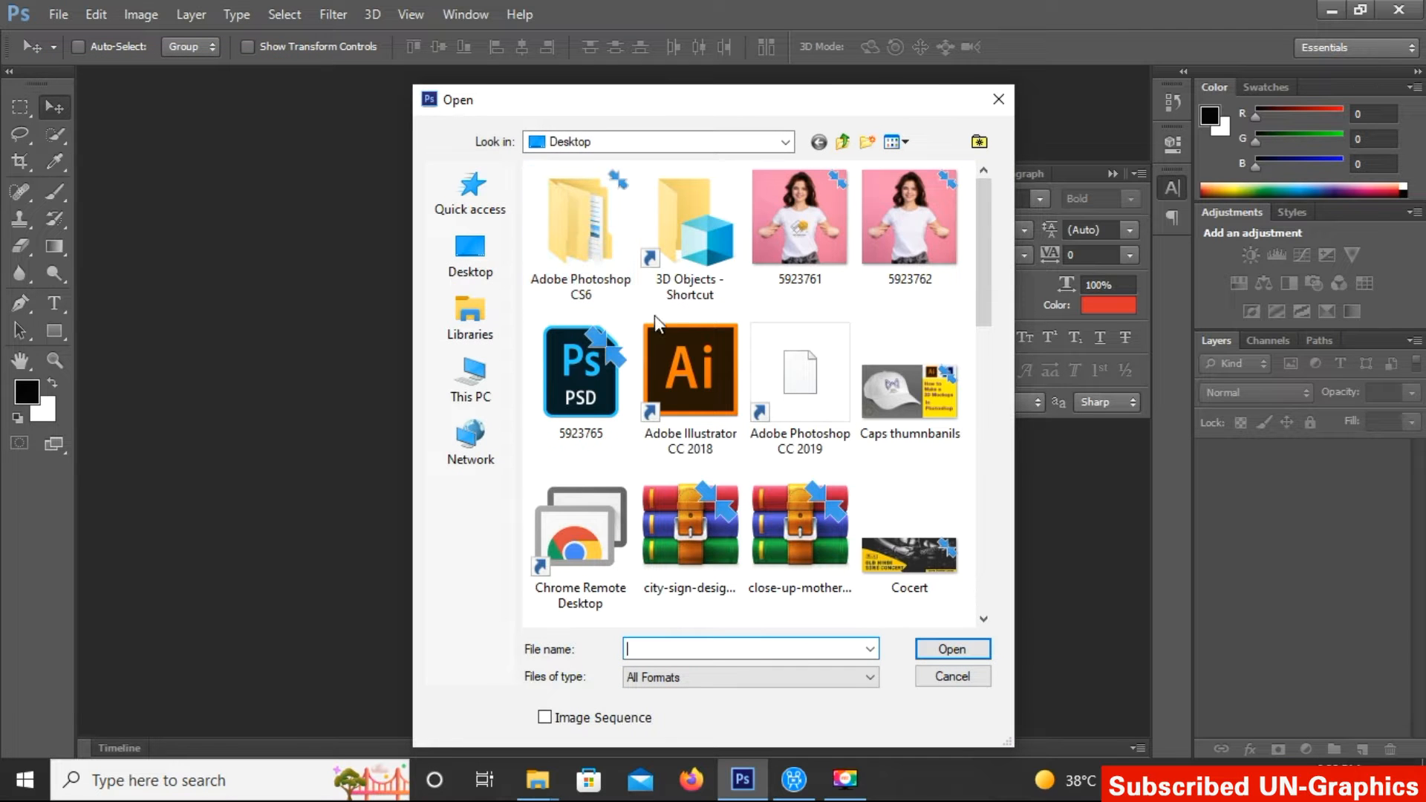
# Open the mockup file 5923765 from the Desktop, discarding its embedded color profile, and collapse the character settings.
pyautogui.click(578, 392)
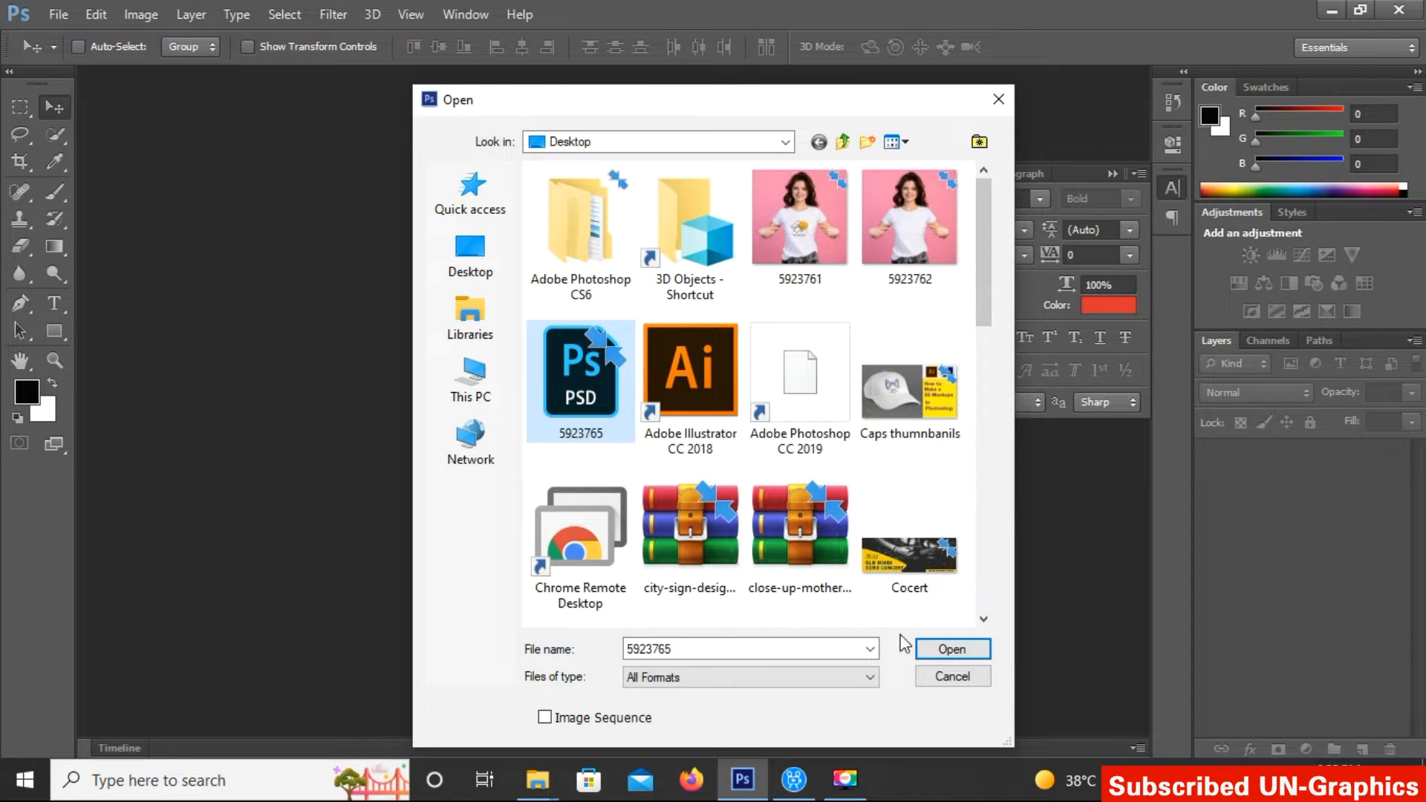
pyautogui.click(951, 649)
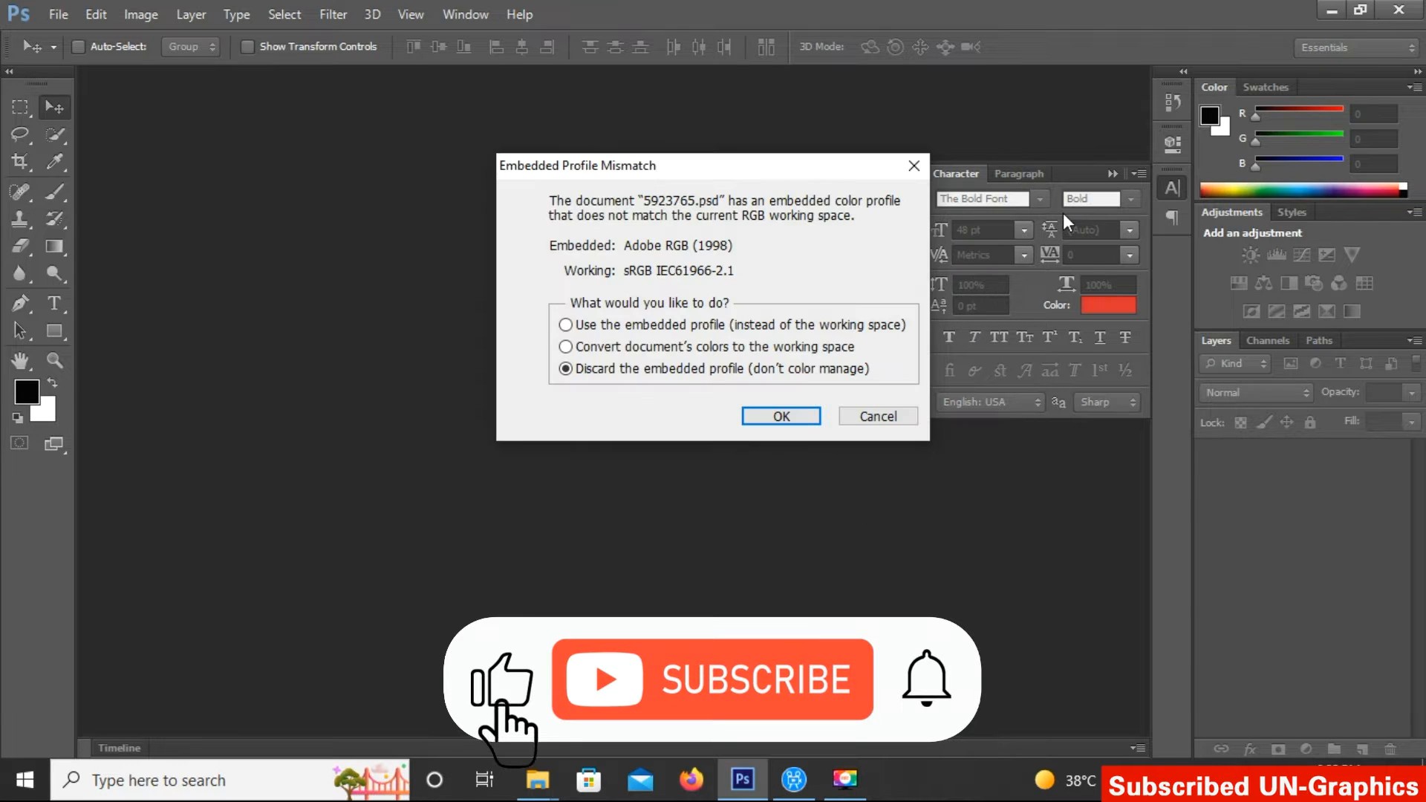
pyautogui.click(781, 416)
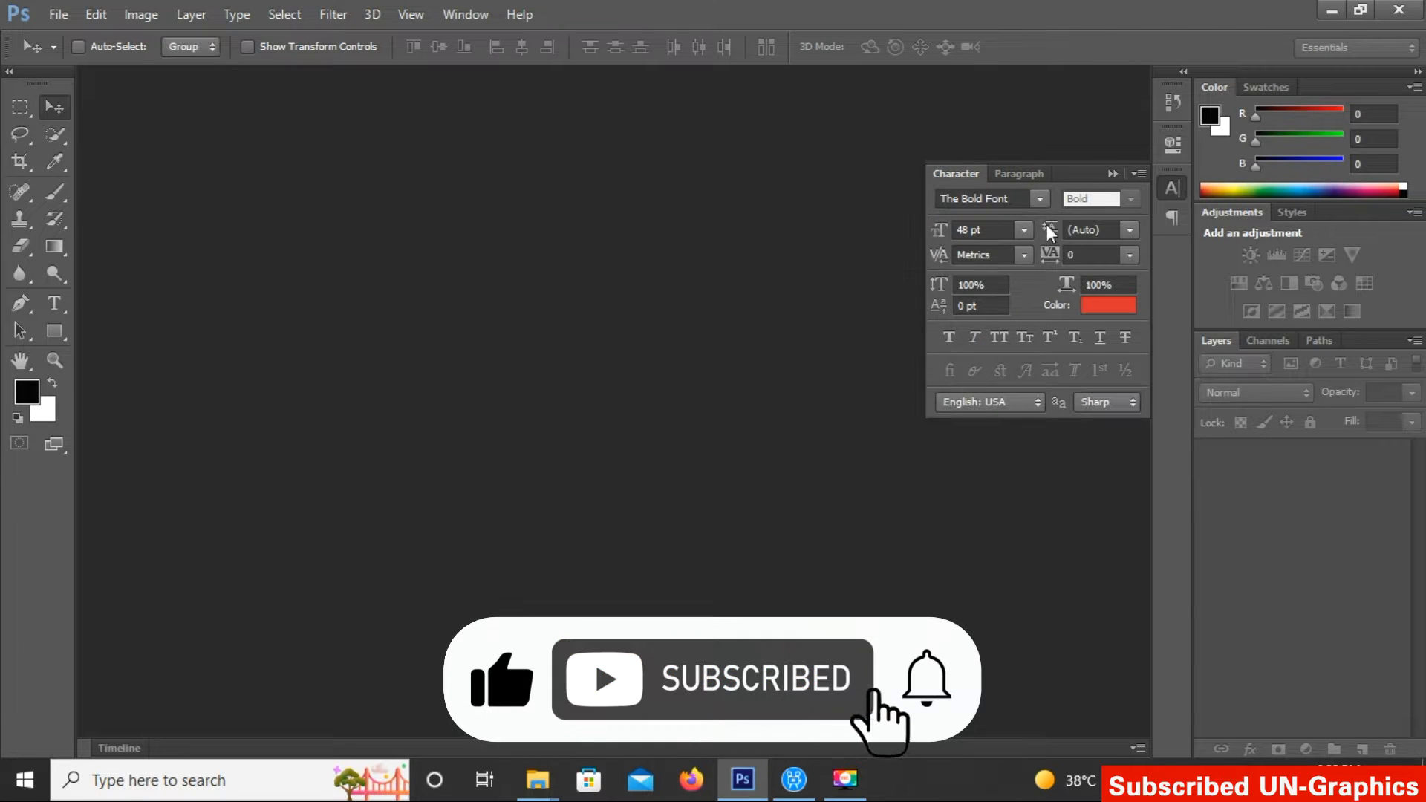
pyautogui.click(1112, 174)
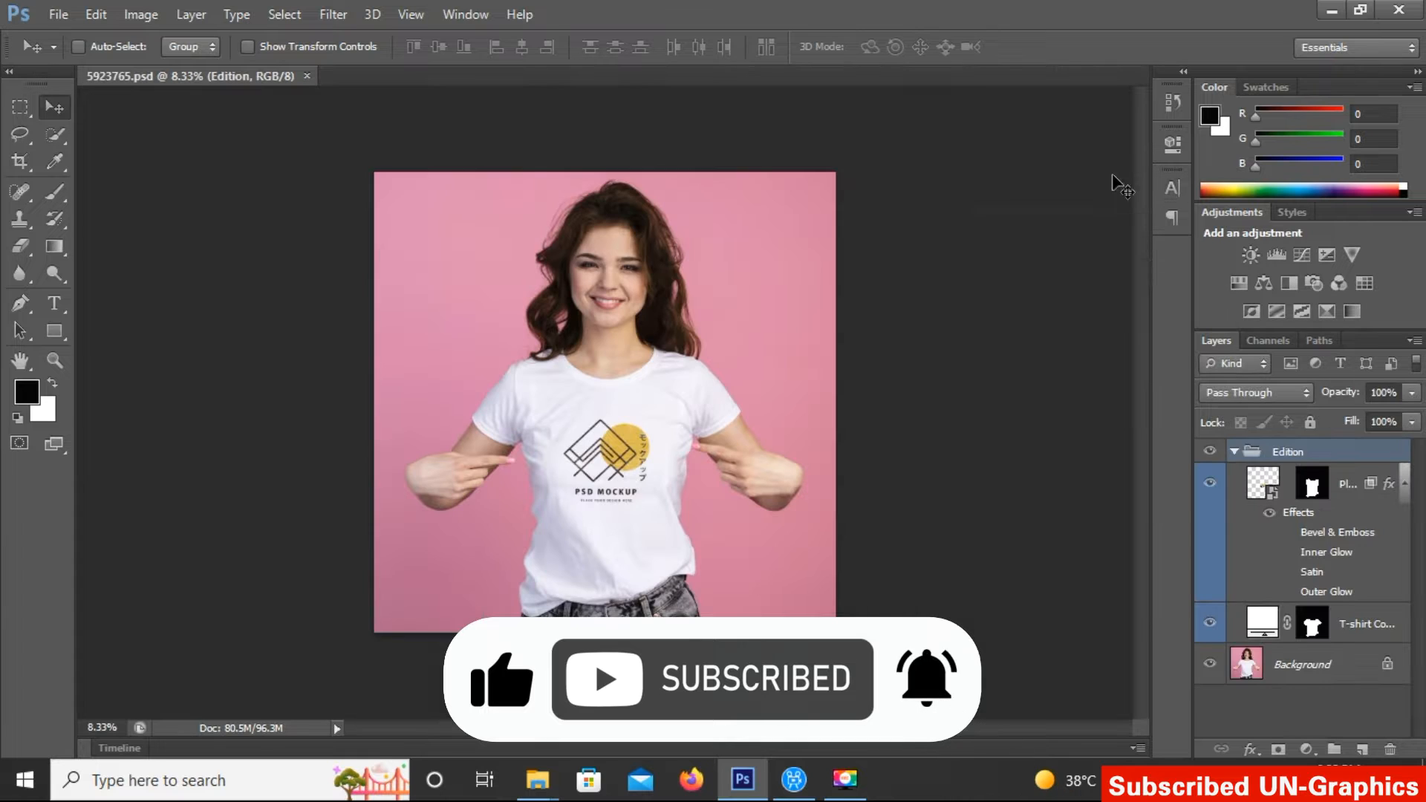
# Open the contents of the "Place your design here" smart object for editing, discarding the embedded color profile.
pyautogui.click(1272, 492)
pyautogui.doubleClick(1272, 491)
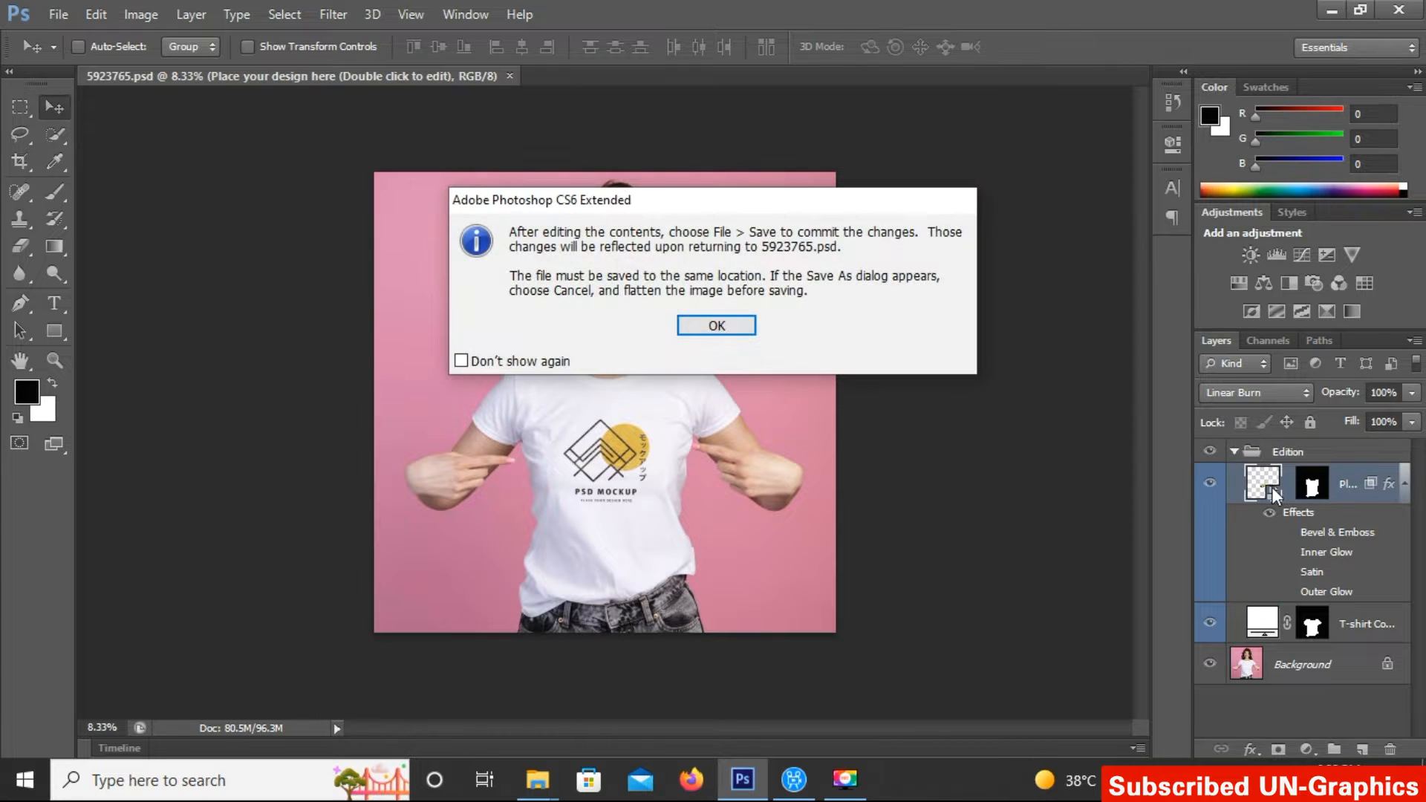
pyautogui.click(702, 322)
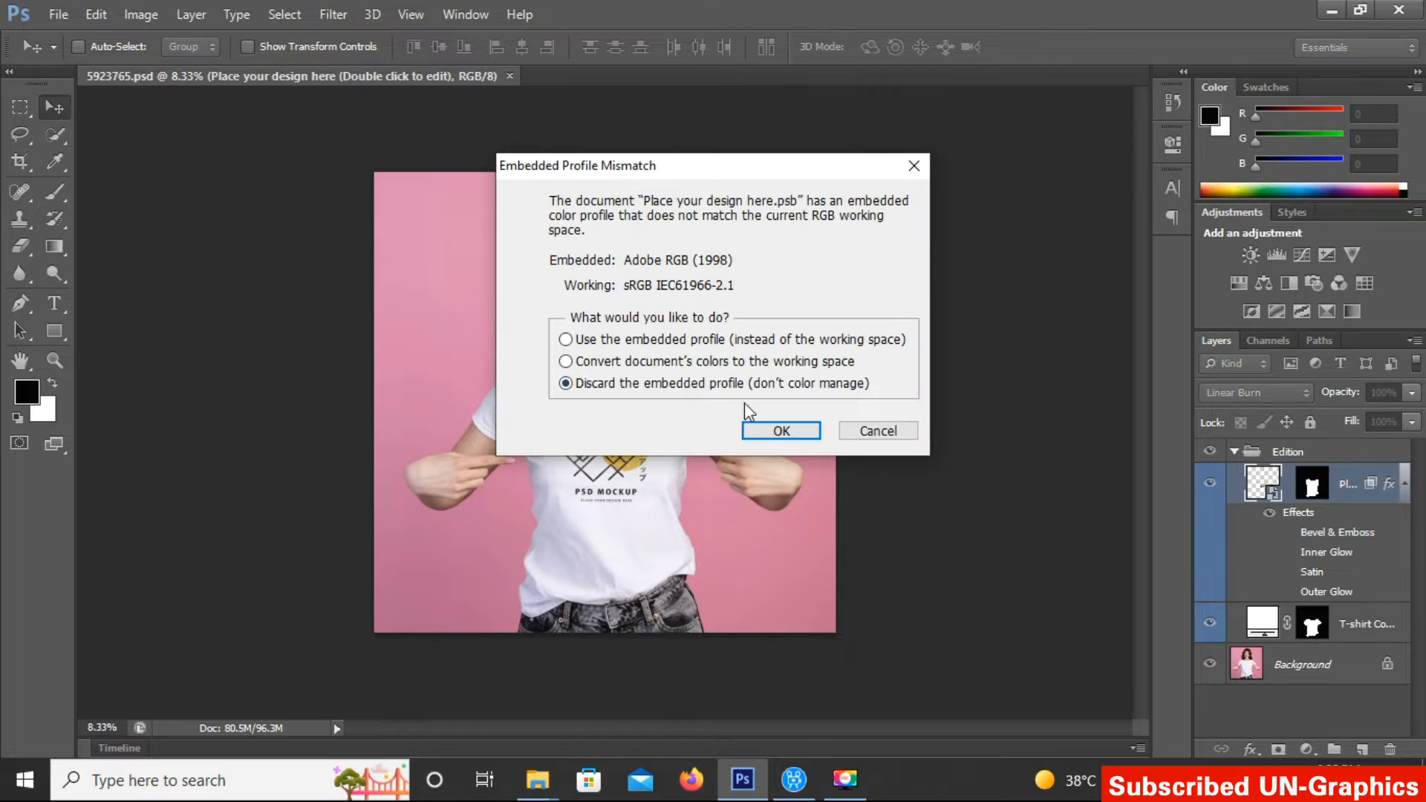
pyautogui.click(765, 431)
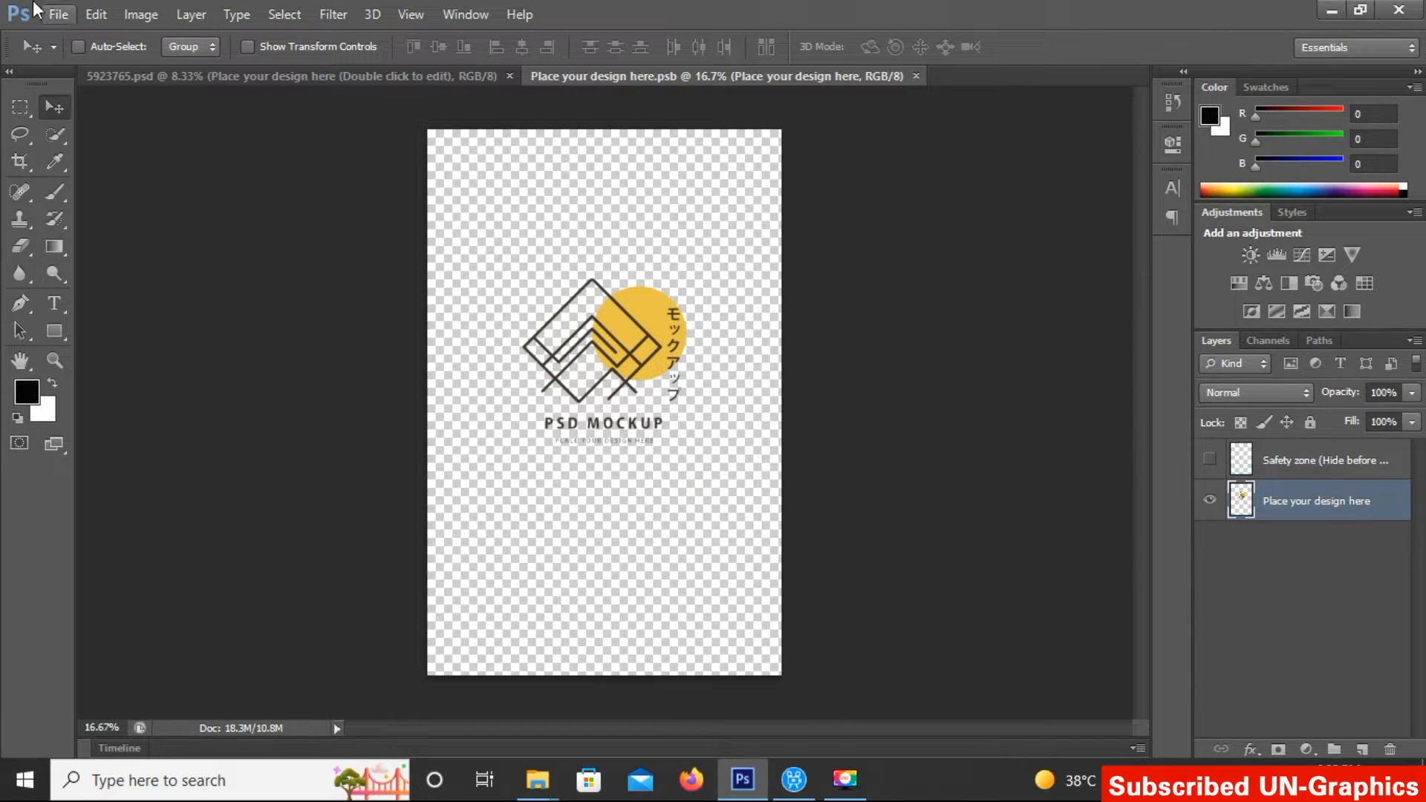
pyautogui.click(53, 15)
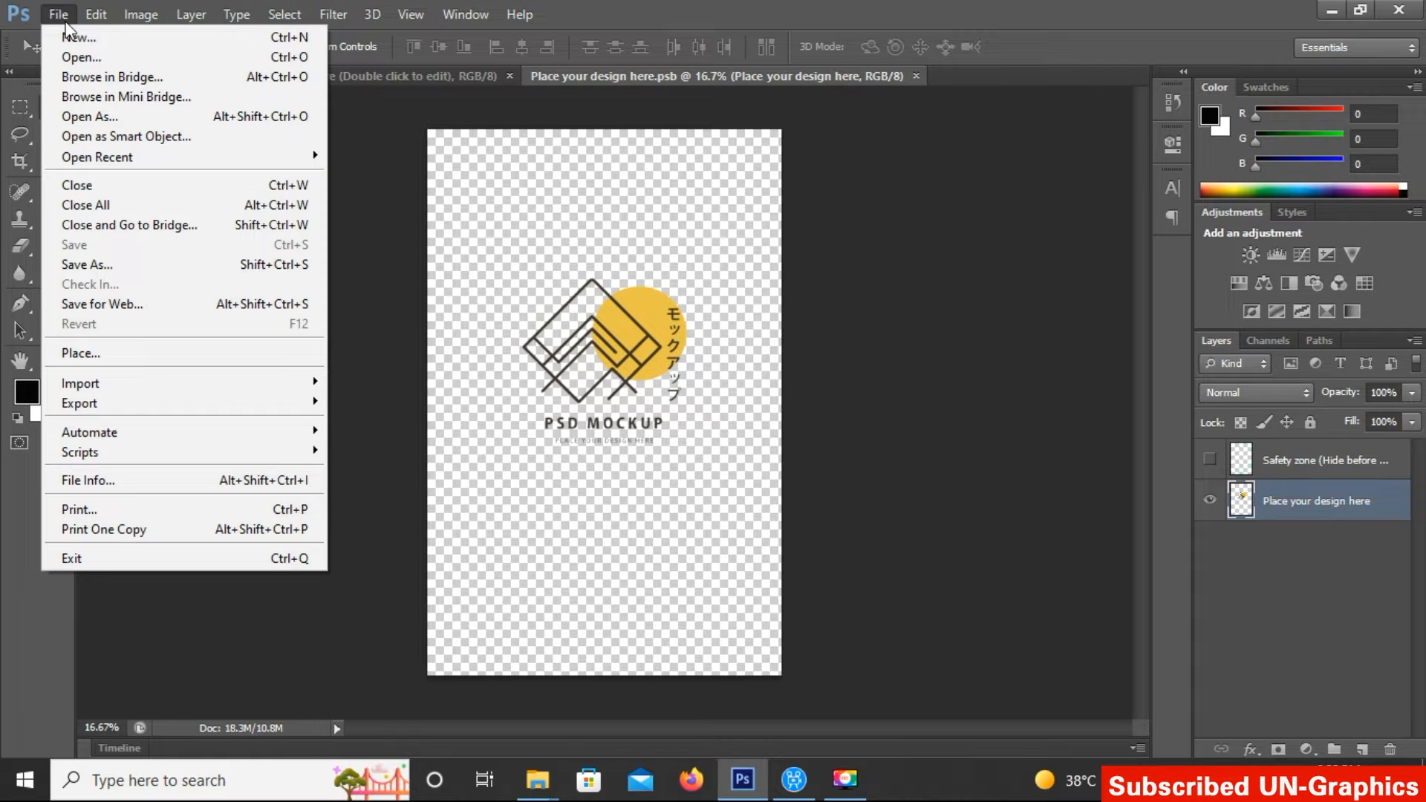
pyautogui.click(83, 57)
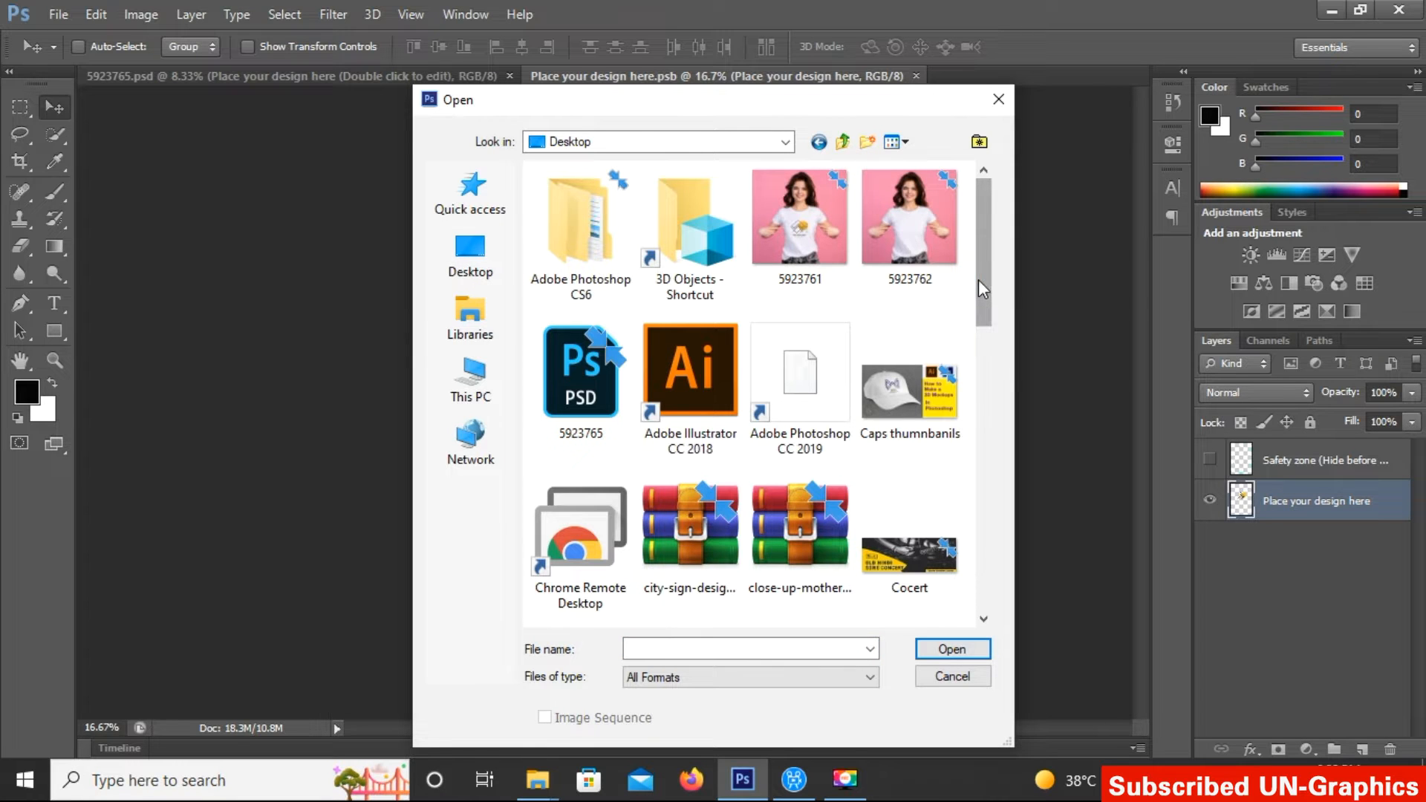
pyautogui.moveTo(988, 296); pyautogui.dragTo(959, 398)
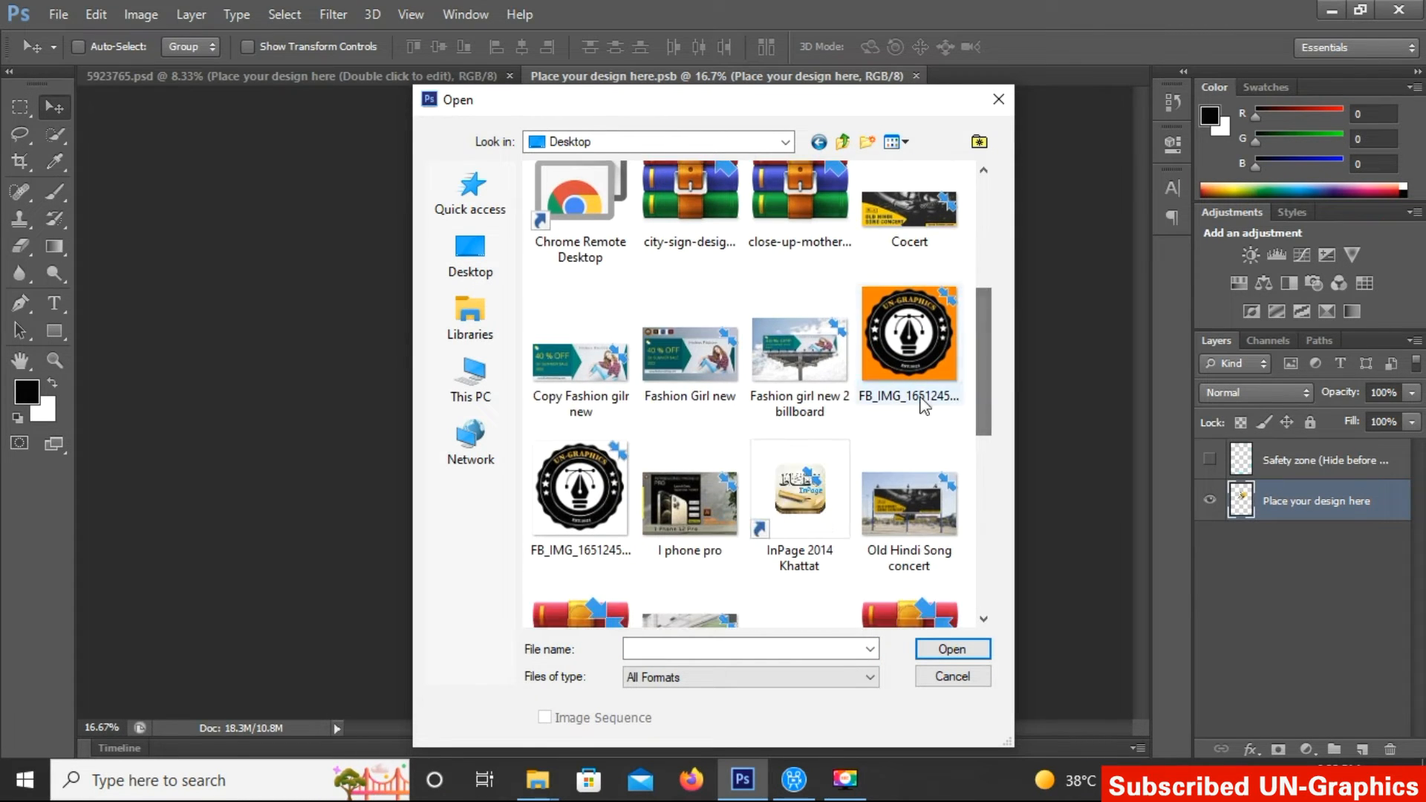
pyautogui.click(624, 476)
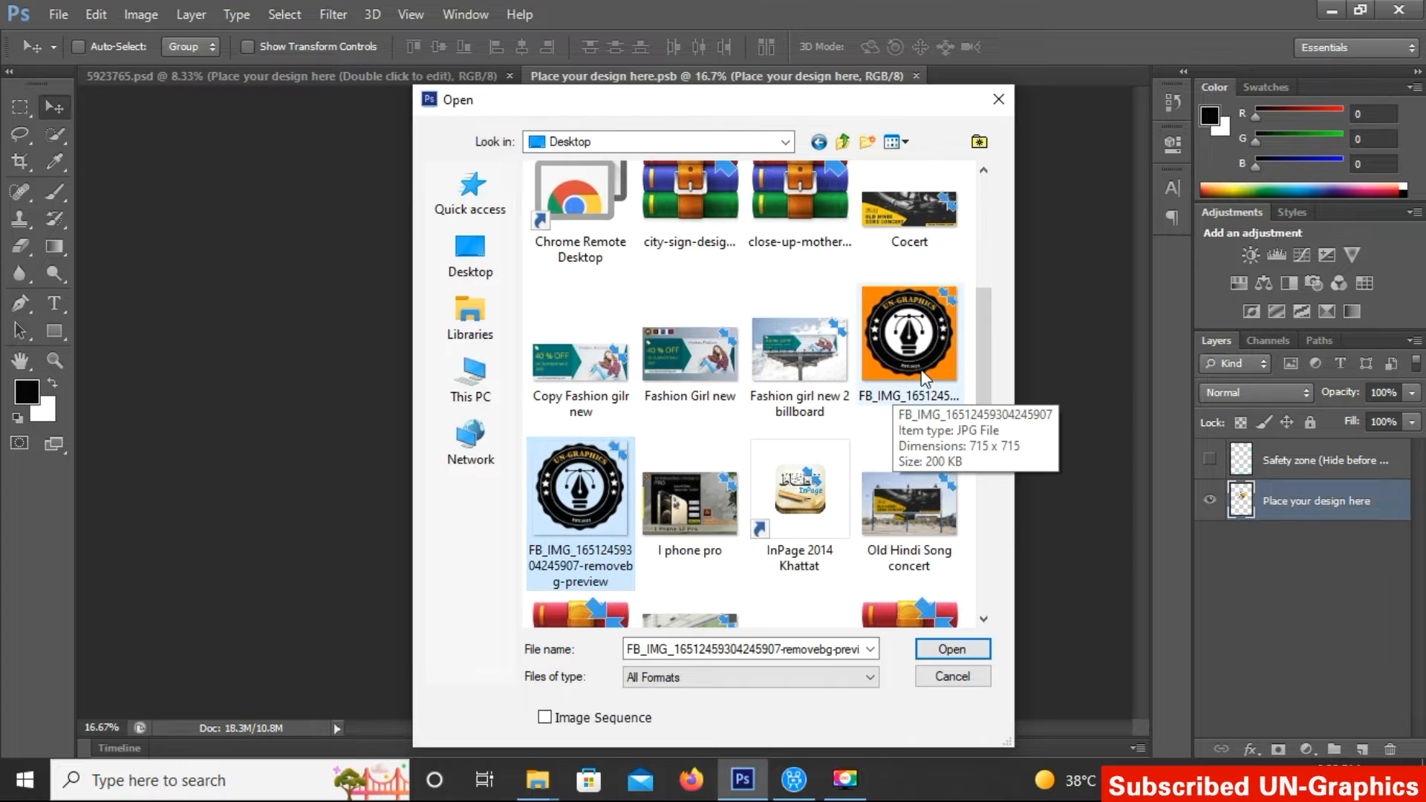
pyautogui.click(953, 649)
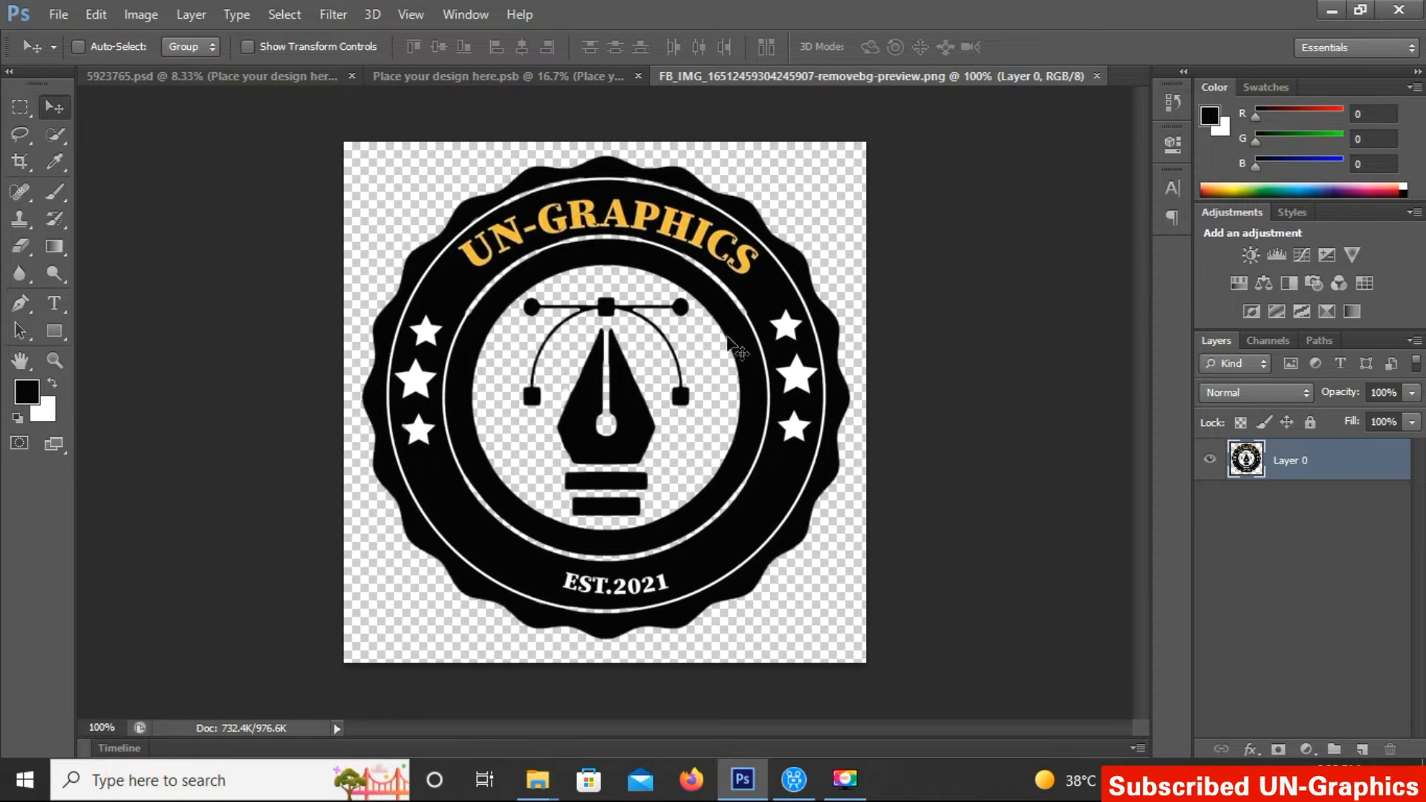
# Scale the badge logo down to about 65% and center it horizontally in the upper part of the canvas.
pyautogui.hotkey('ctrl', 't')
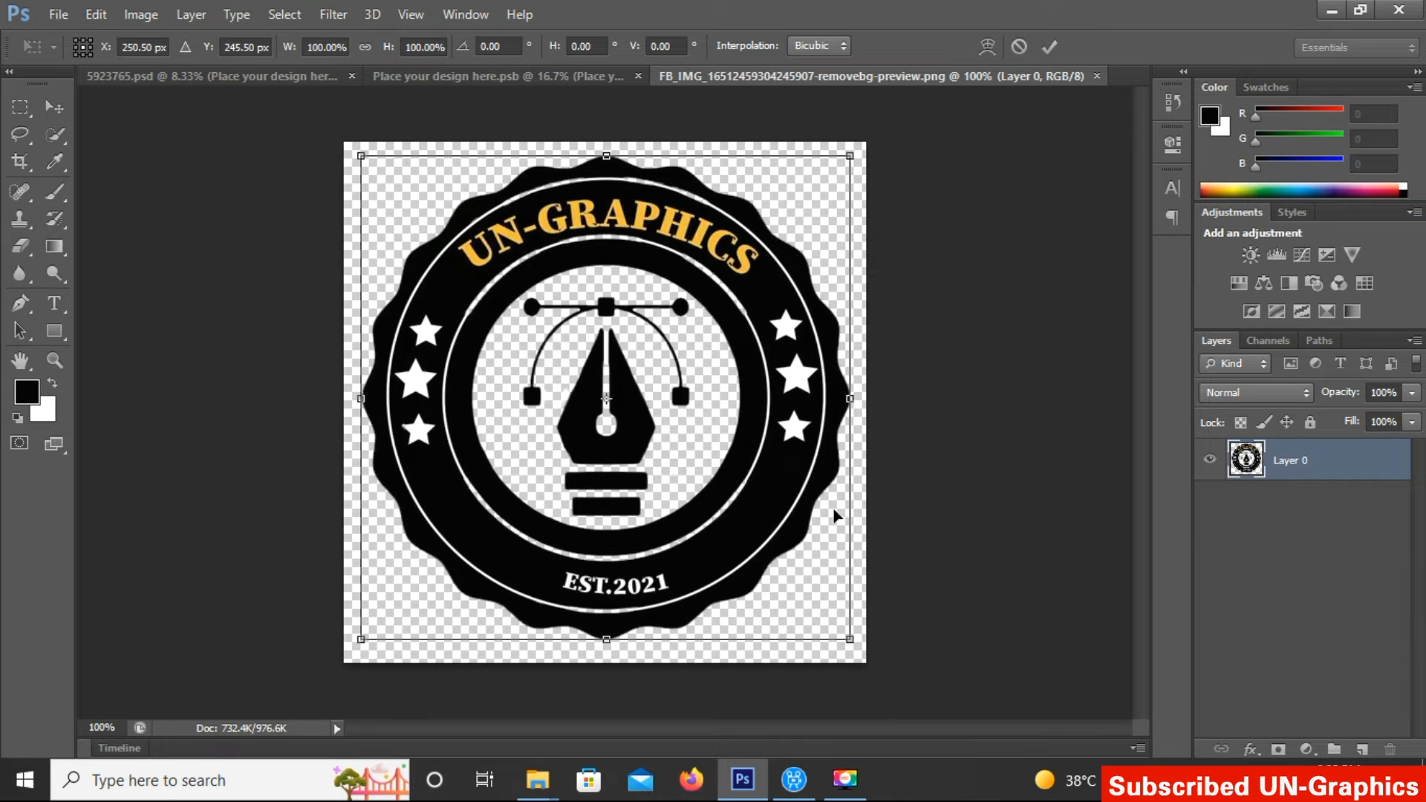
pyautogui.moveTo(851, 642); pyautogui.dragTo(692, 485)
pyautogui.moveTo(637, 407); pyautogui.dragTo(710, 452)
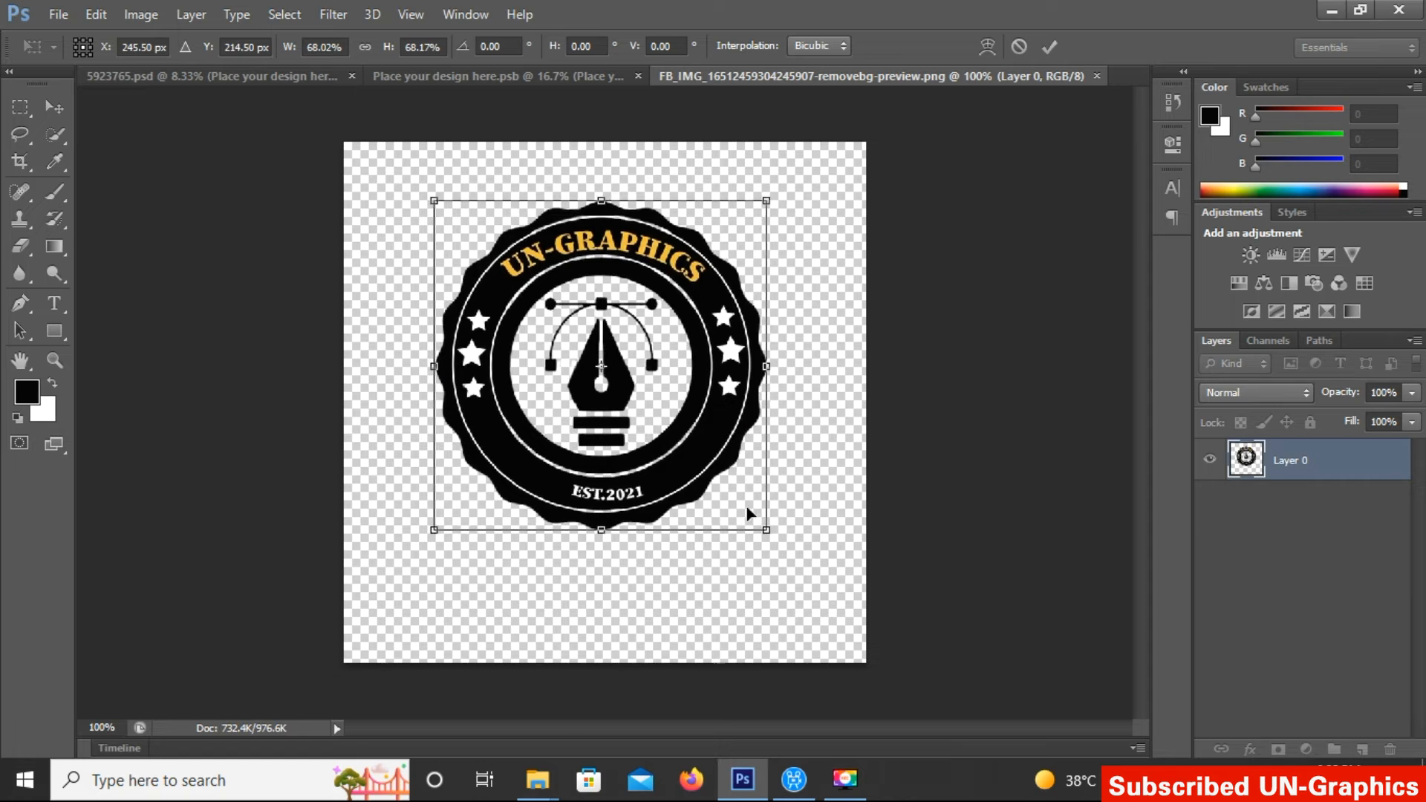
pyautogui.moveTo(770, 531); pyautogui.dragTo(755, 514)
pyautogui.moveTo(670, 463); pyautogui.dragTo(687, 471)
pyautogui.click(1046, 51)
# Add the text "UN-Graphics" on a new text layer beneath the badge logo.
pyautogui.click(53, 302)
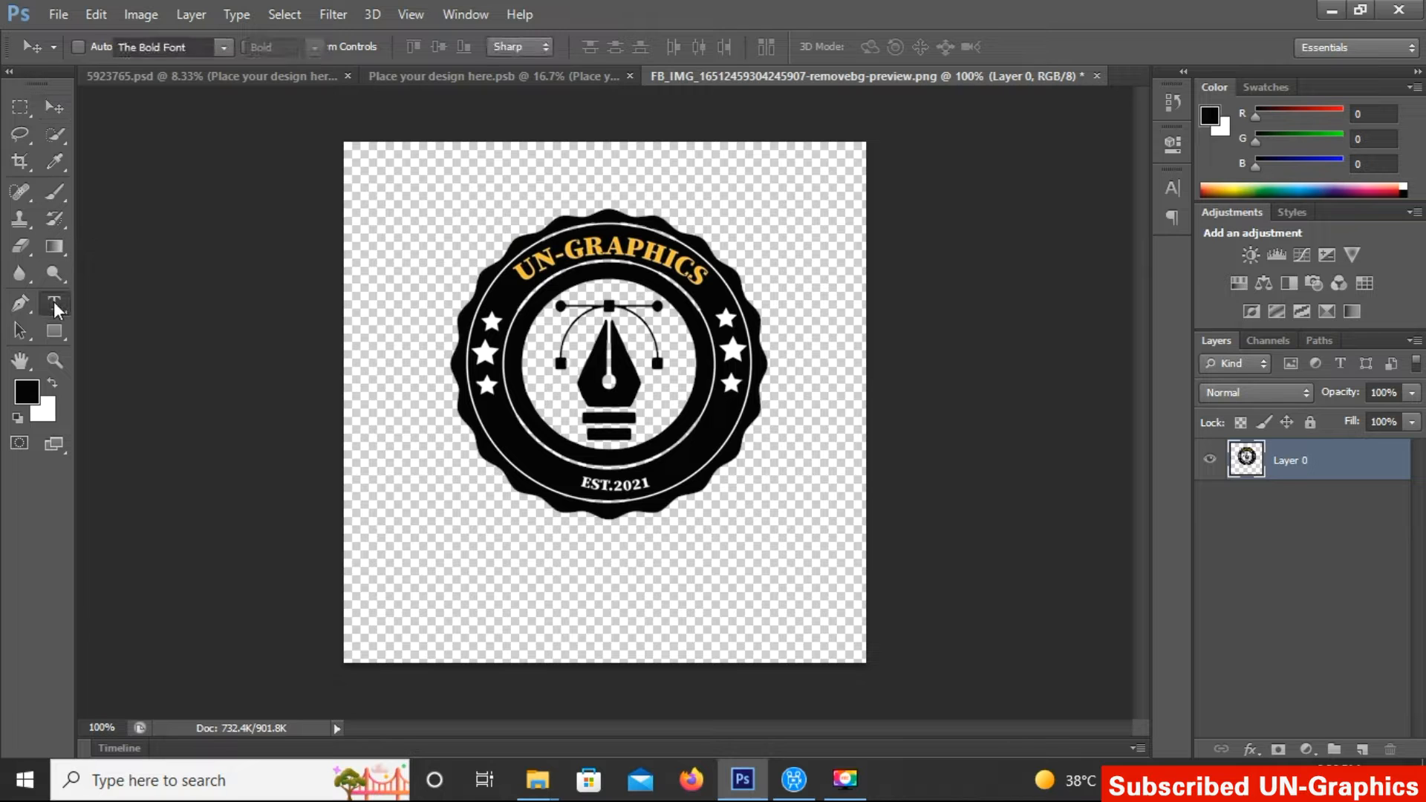
pyautogui.click(445, 580)
pyautogui.write('UN')
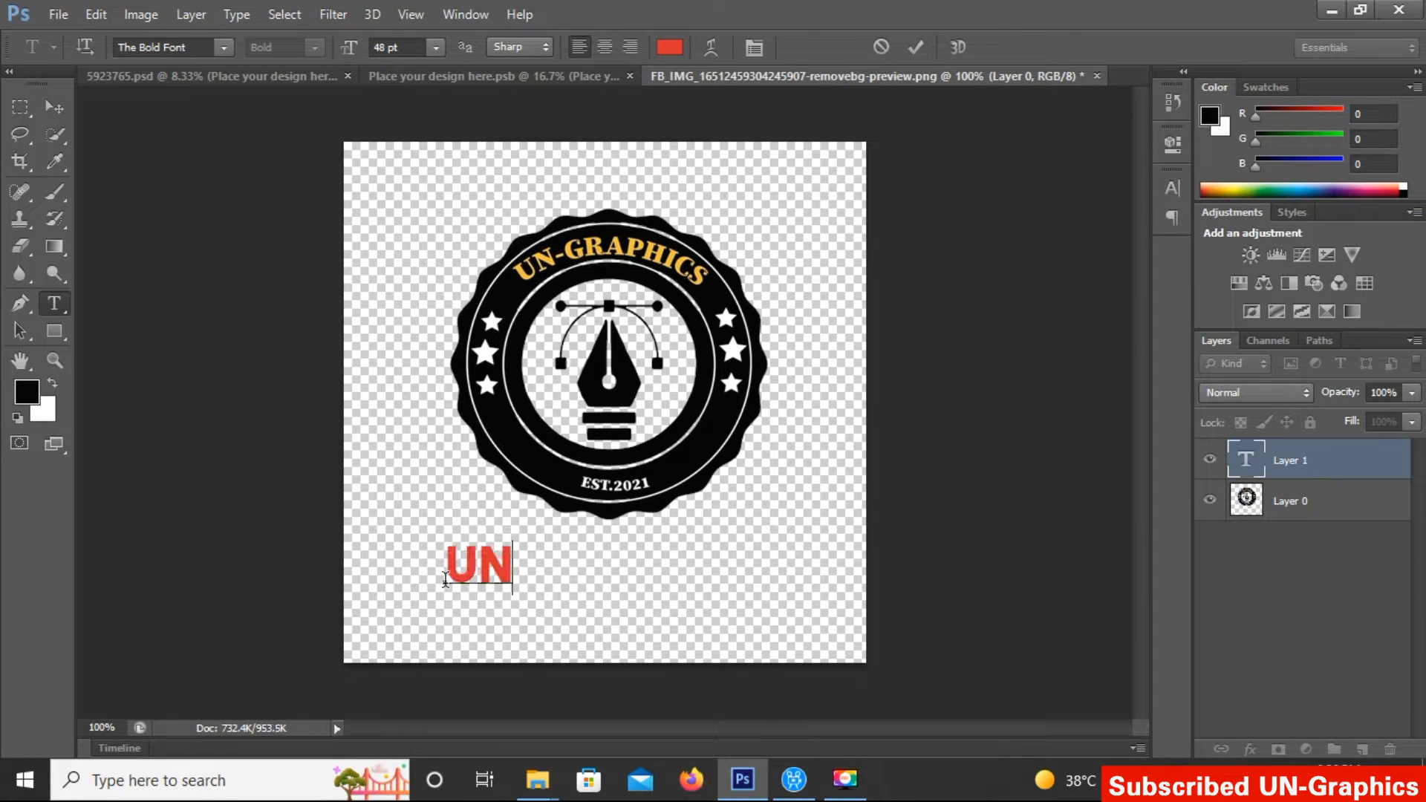
pyautogui.write('-GRAPHI ')
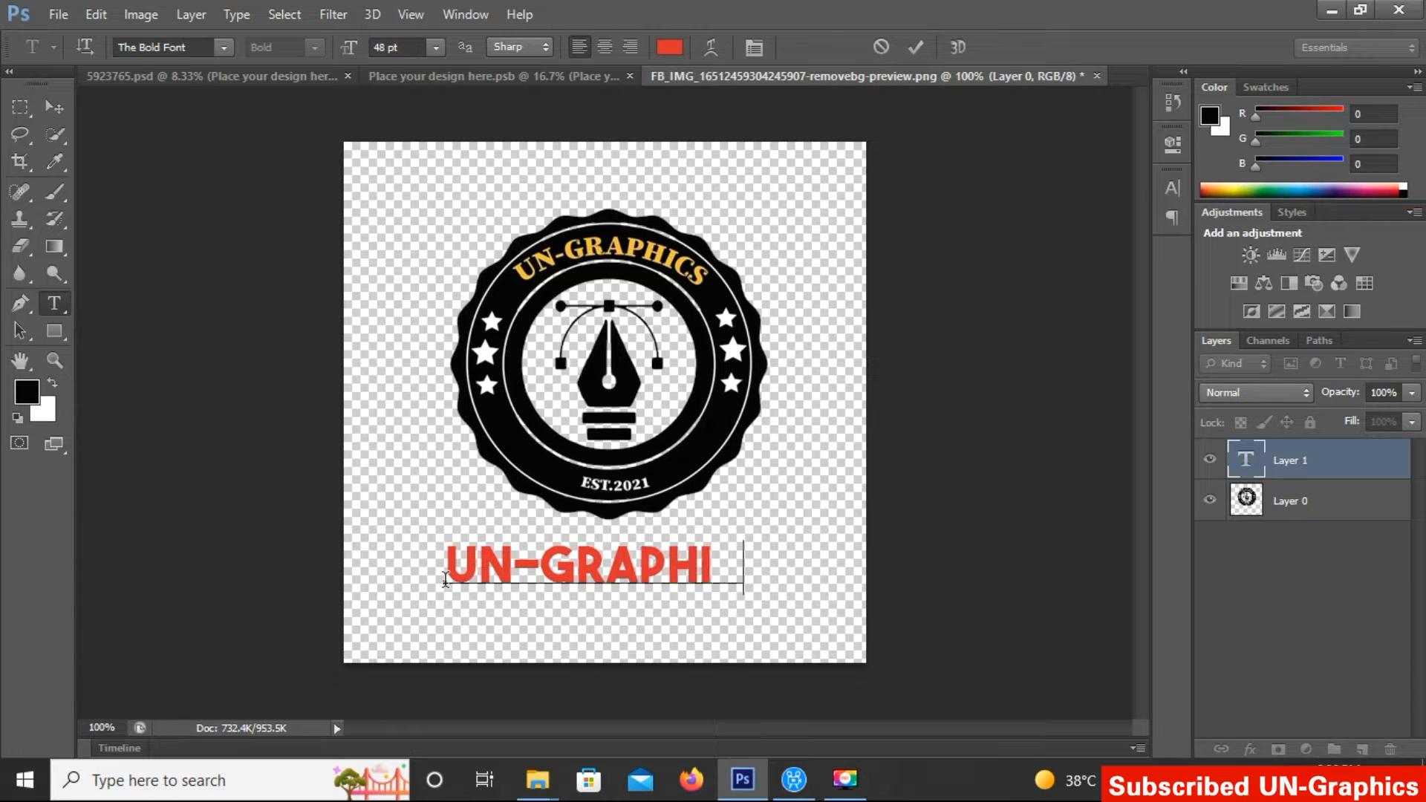
pyautogui.write('CS')
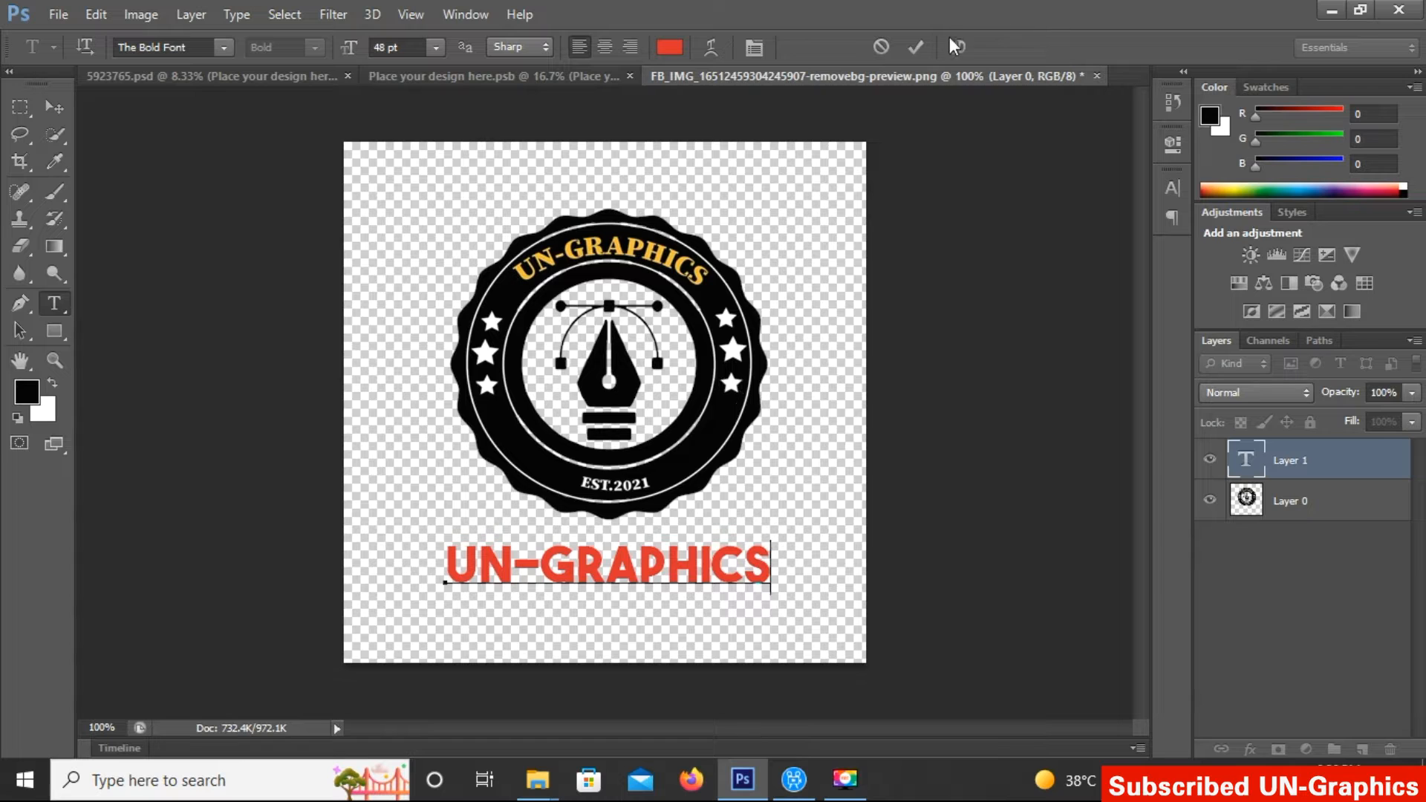
pyautogui.click(918, 47)
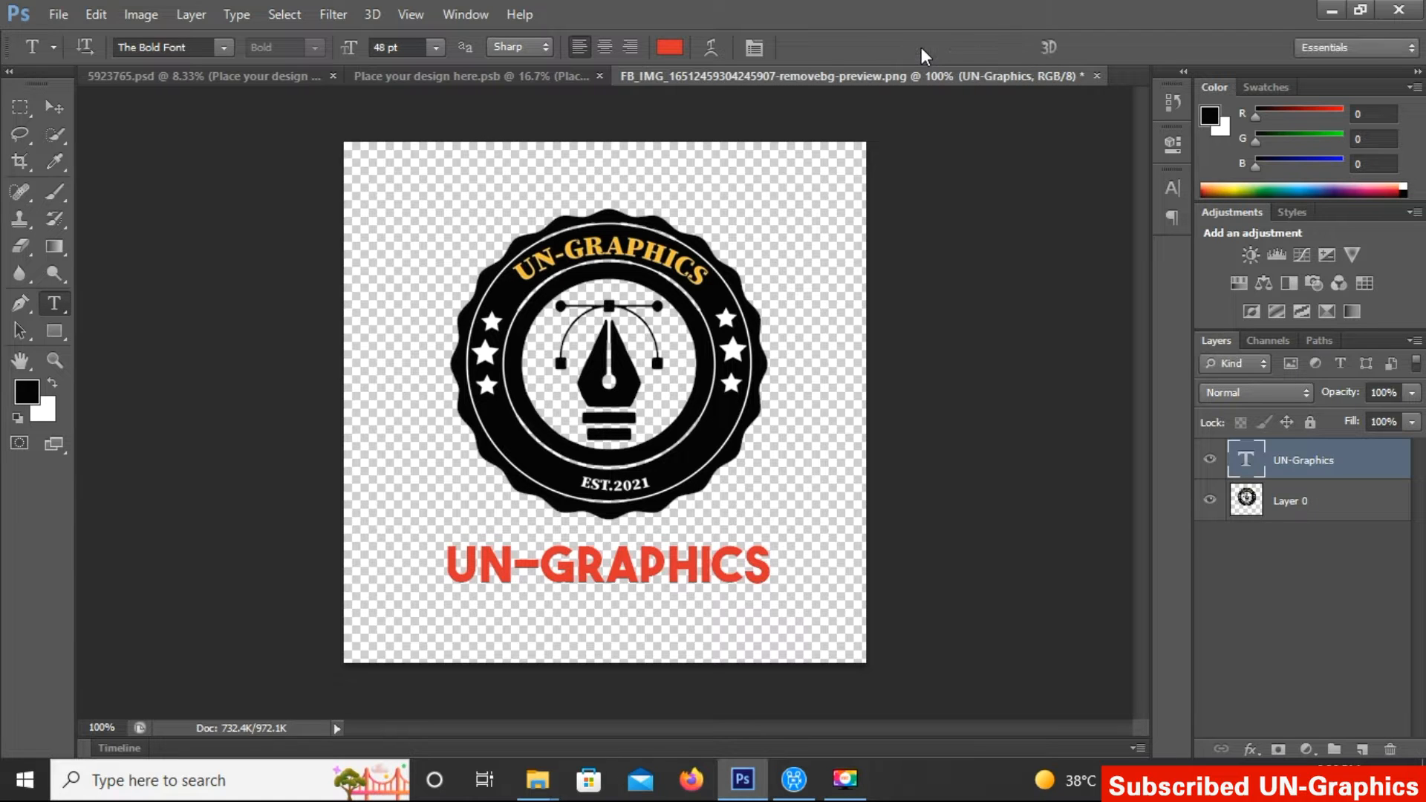
# Change the color of the "UN-Graphics" text to dark teal 246a64.
pyautogui.click(1177, 189)
pyautogui.click(1114, 315)
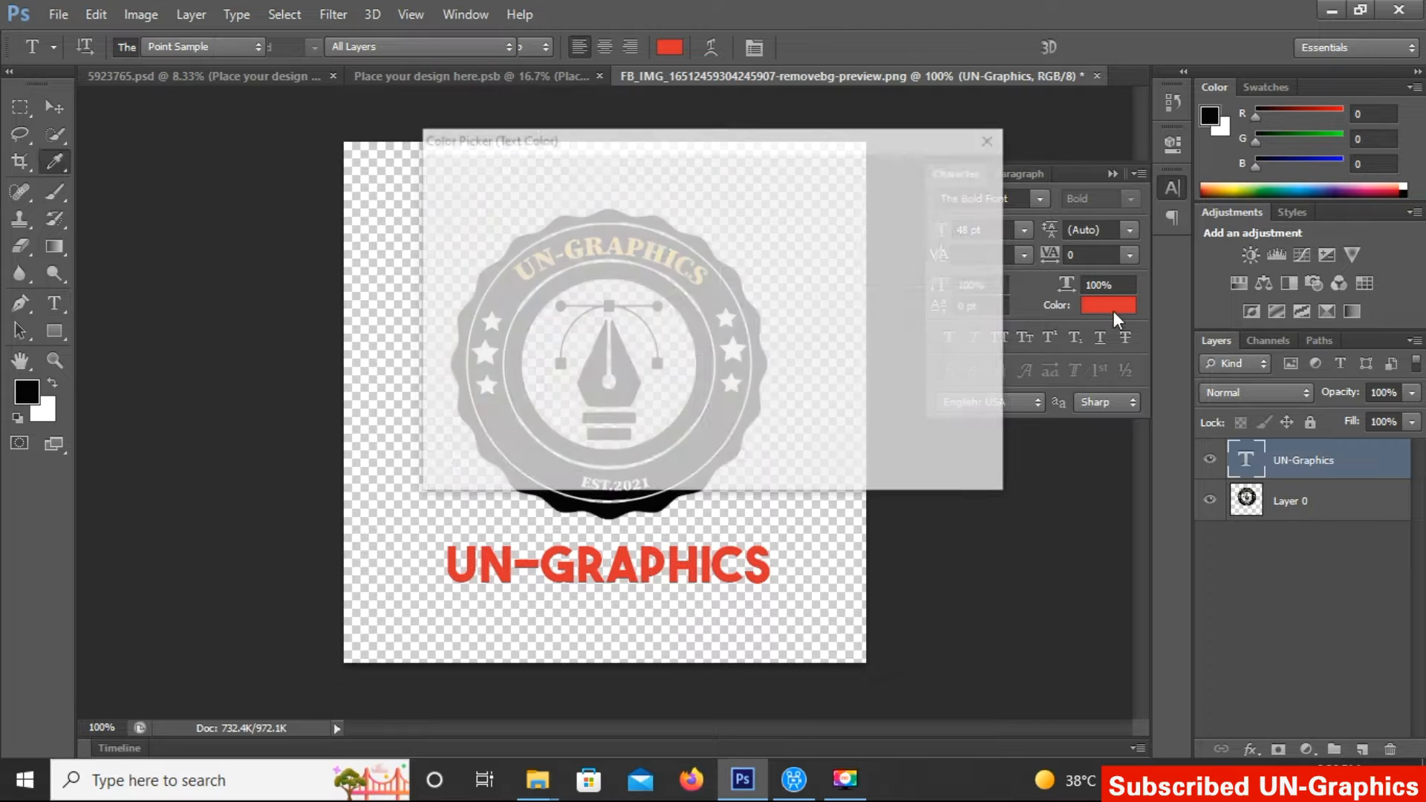
pyautogui.click(639, 273)
pyautogui.moveTo(639, 273)
pyautogui.mouseDown()
pyautogui.moveTo(691, 193)
pyautogui.moveTo(550, 221)
pyautogui.moveTo(686, 229)
pyautogui.moveTo(719, 207)
pyautogui.moveTo(728, 325)
pyautogui.mouseUp()
pyautogui.moveTo(599, 244)
pyautogui.mouseDown()
pyautogui.moveTo(550, 265)
pyautogui.moveTo(608, 343)
pyautogui.mouseUp()
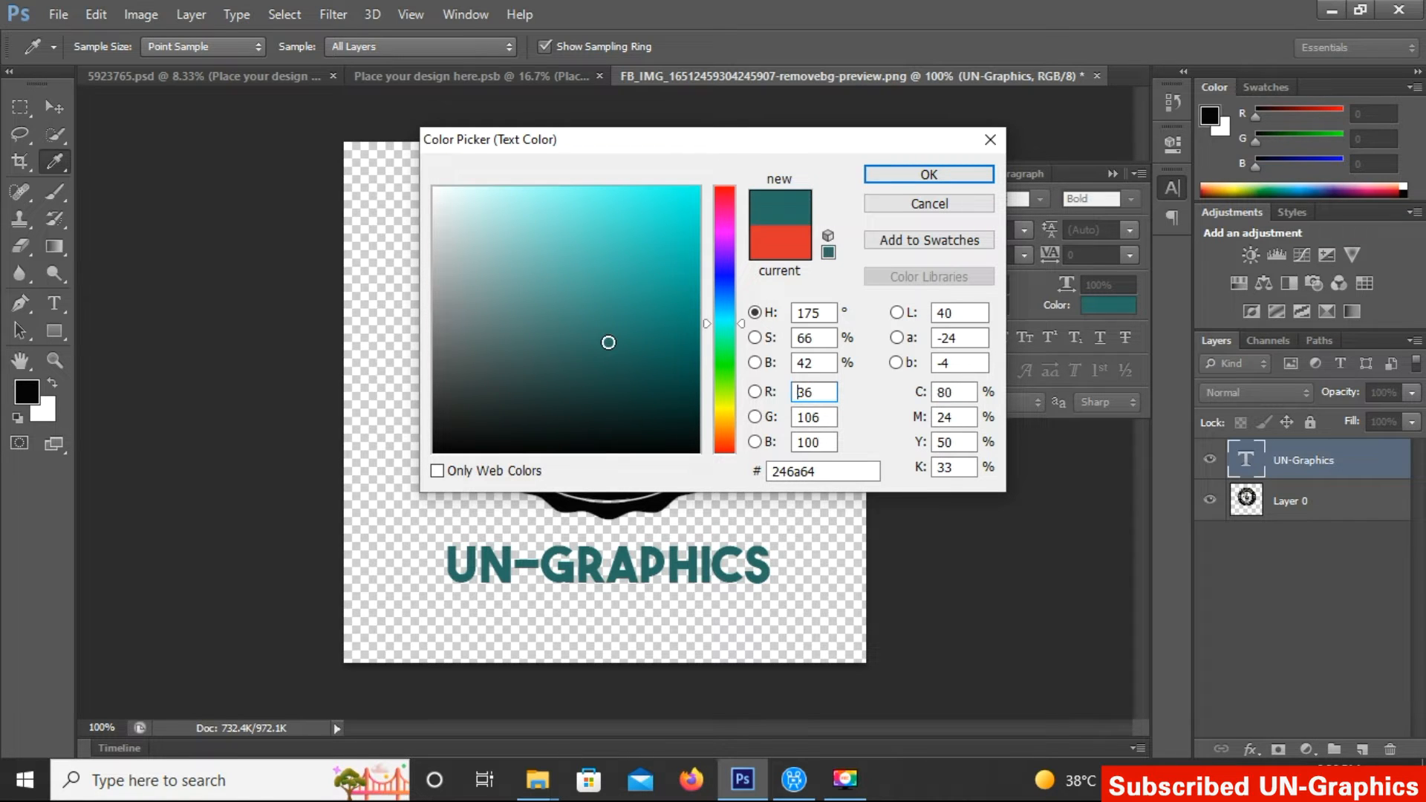
pyautogui.click(930, 179)
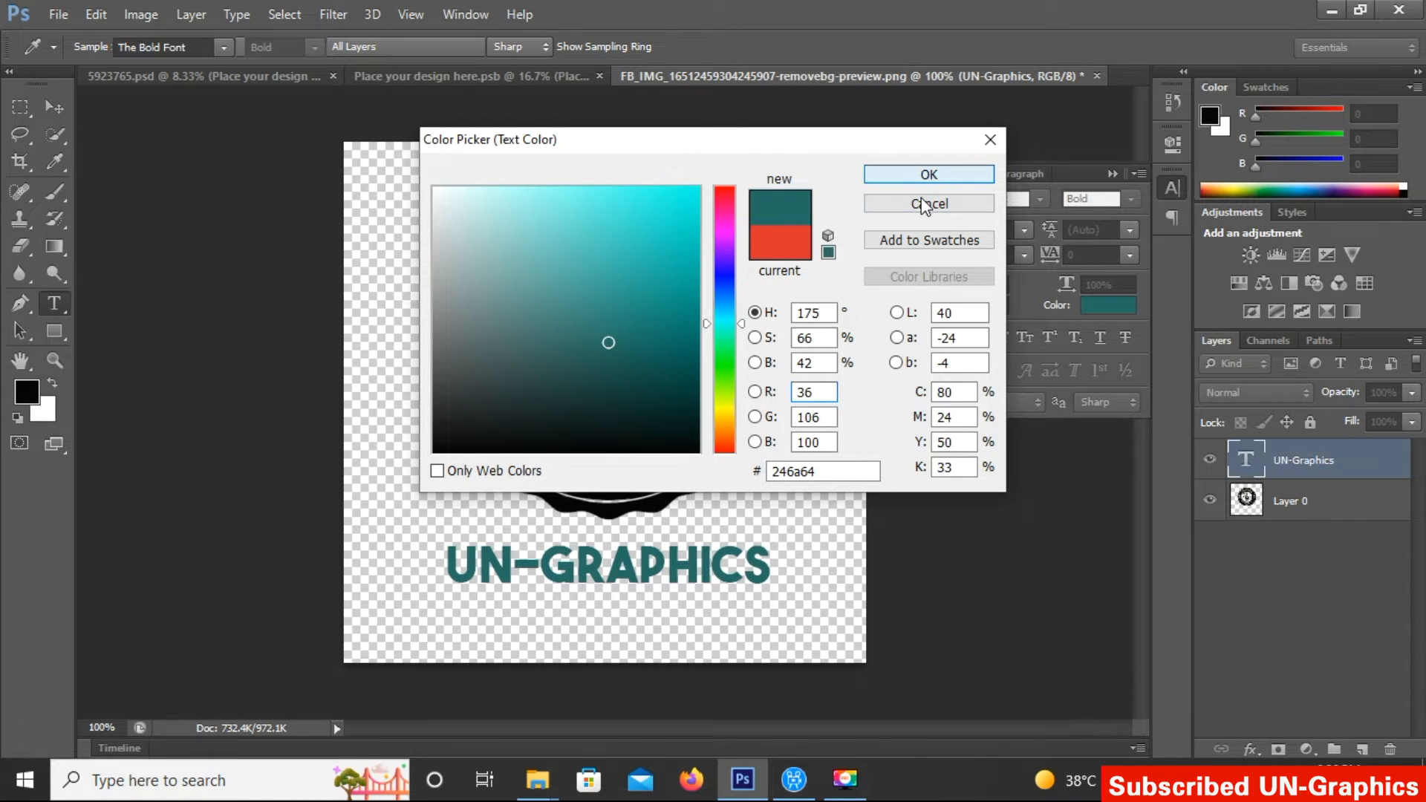
# Try Titillium Web on the "UN-Graphics" text, and set its font to Tw Cen MT Condensed Extra Bold.
pyautogui.click(1039, 199)
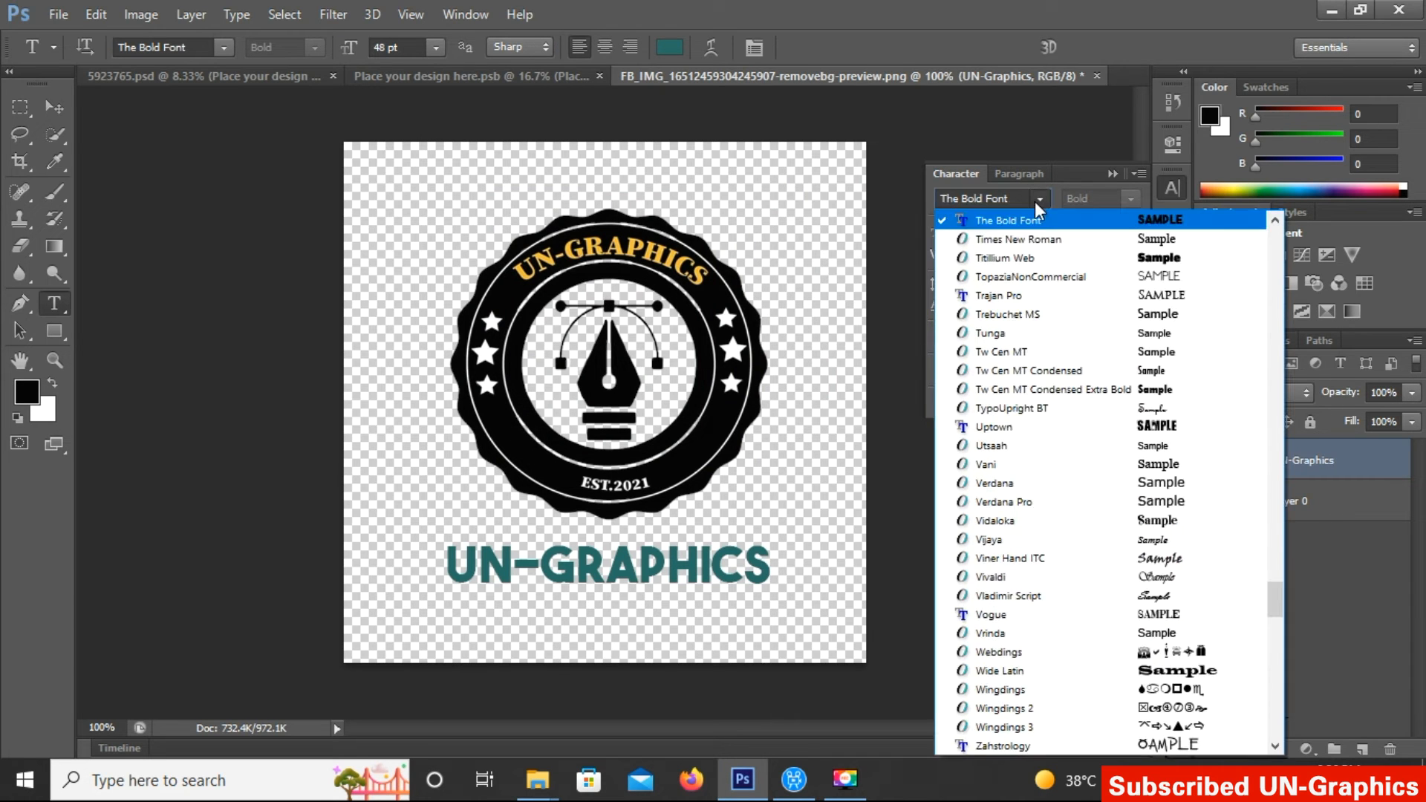
pyautogui.click(1075, 259)
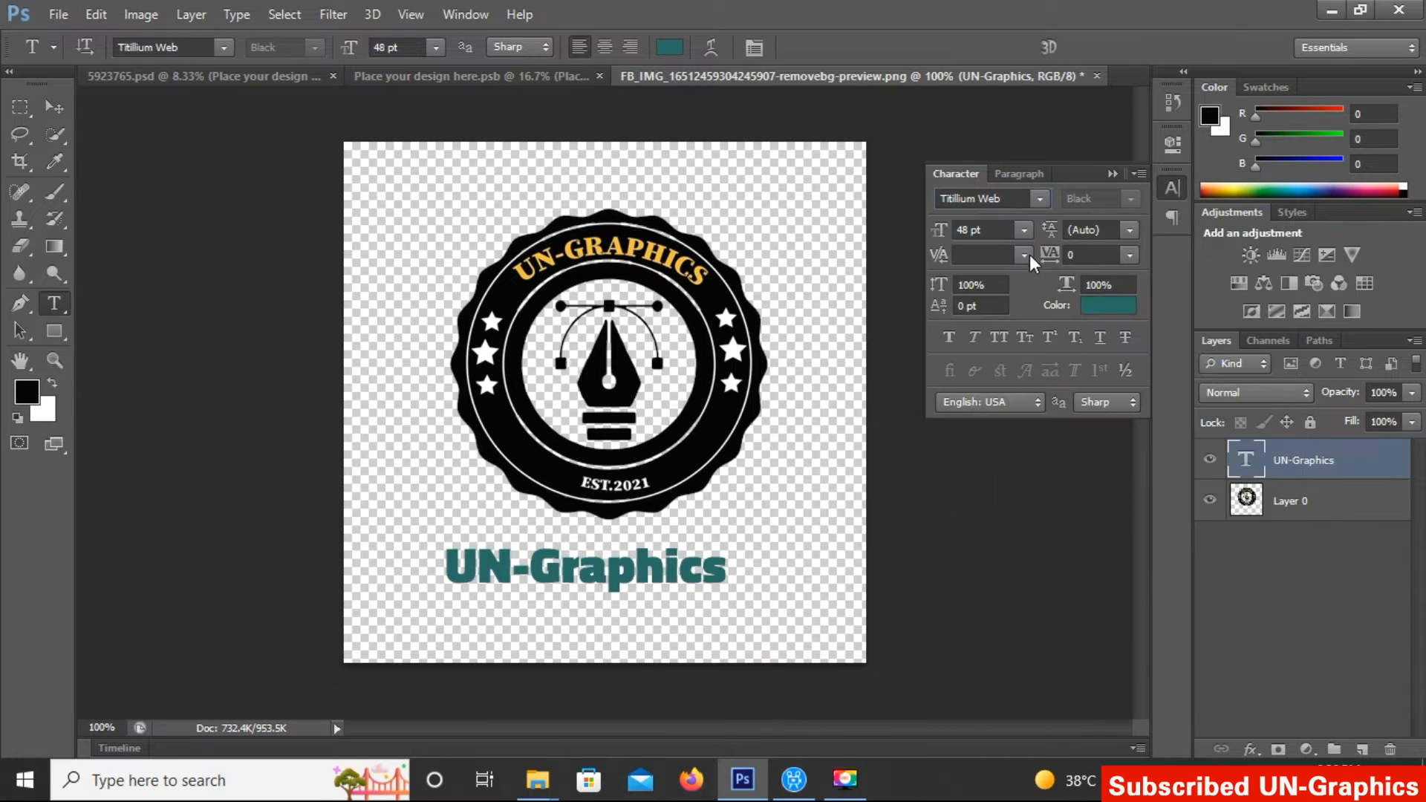
pyautogui.click(1040, 199)
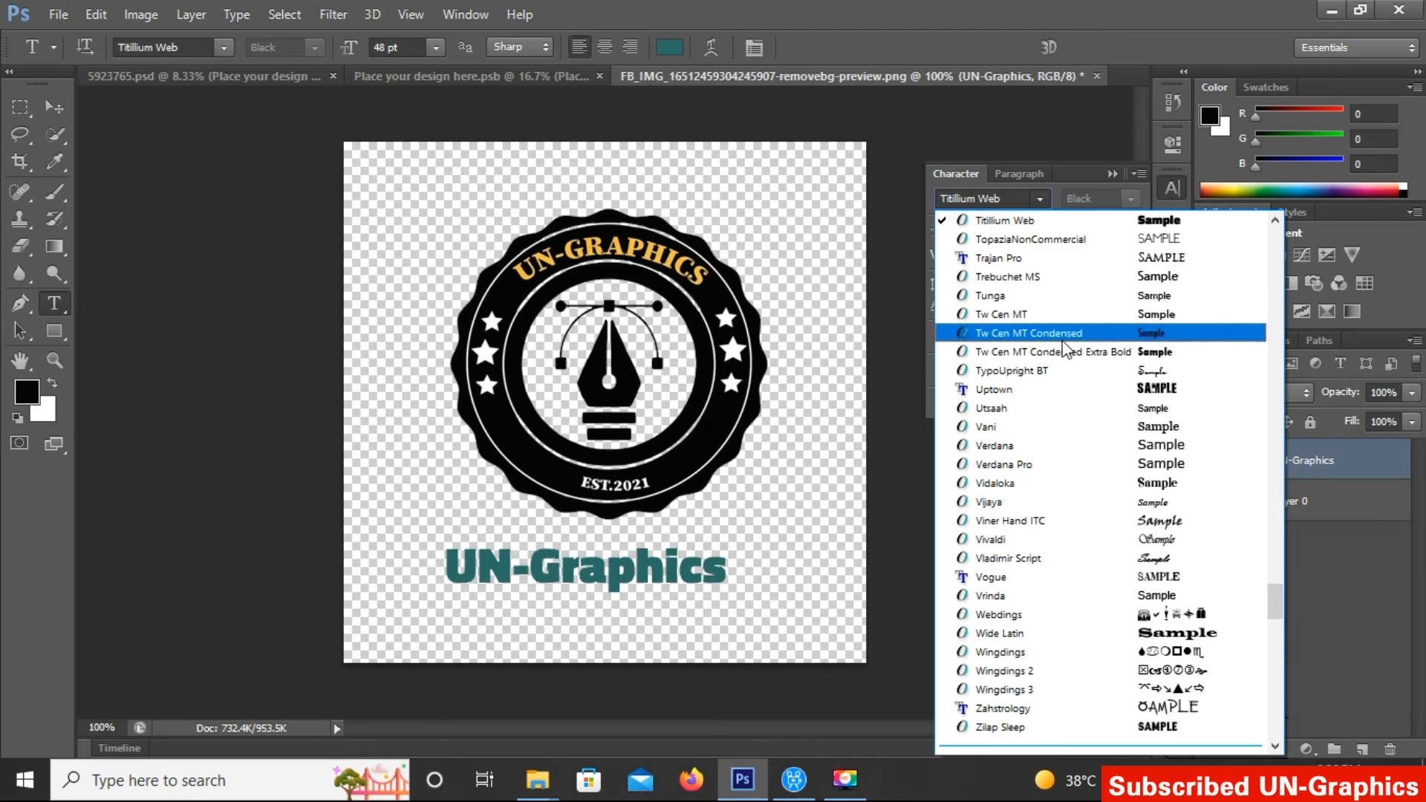
pyautogui.click(1082, 347)
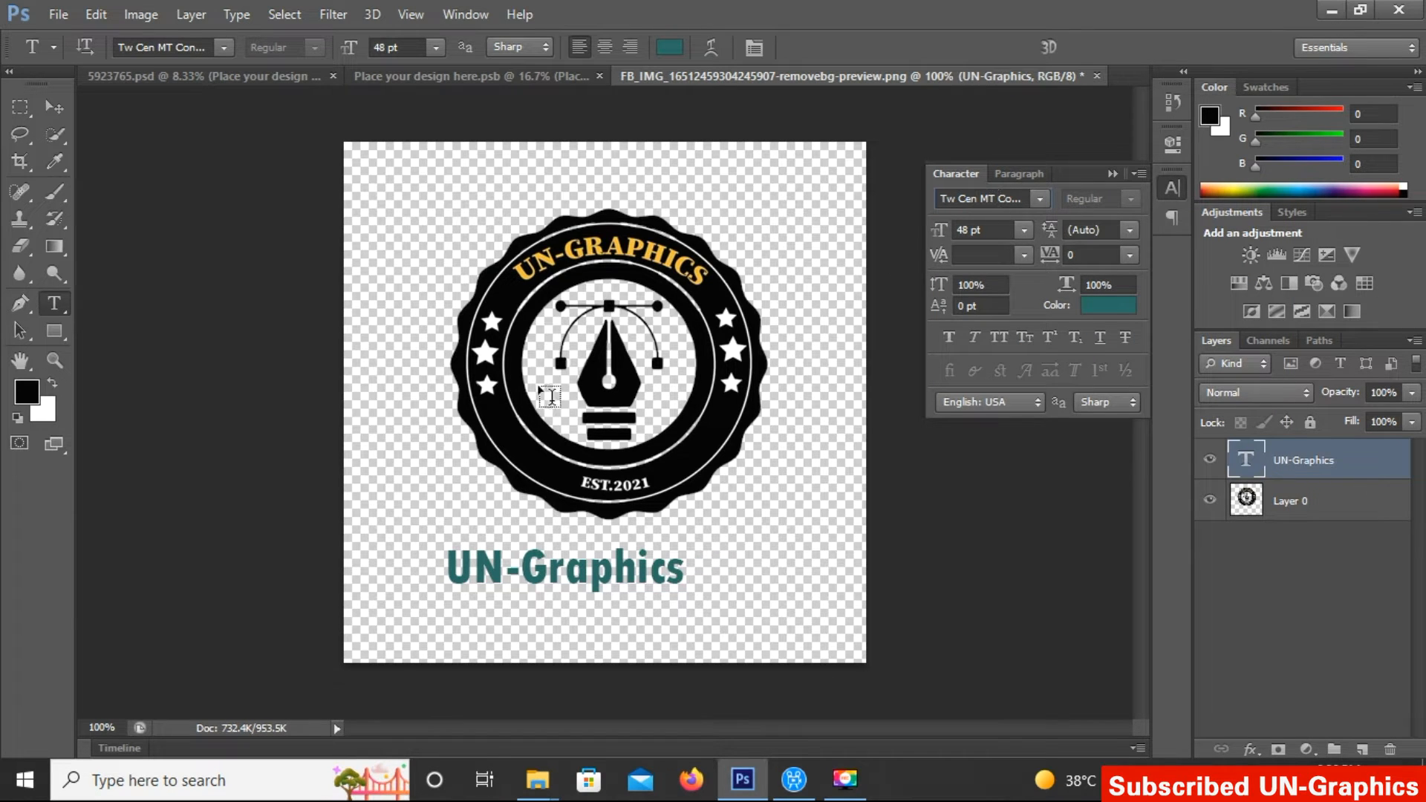
# Transform the "UN-Graphics" text to about 120% width and 93% height, and center it directly under the badge.
pyautogui.click(60, 108)
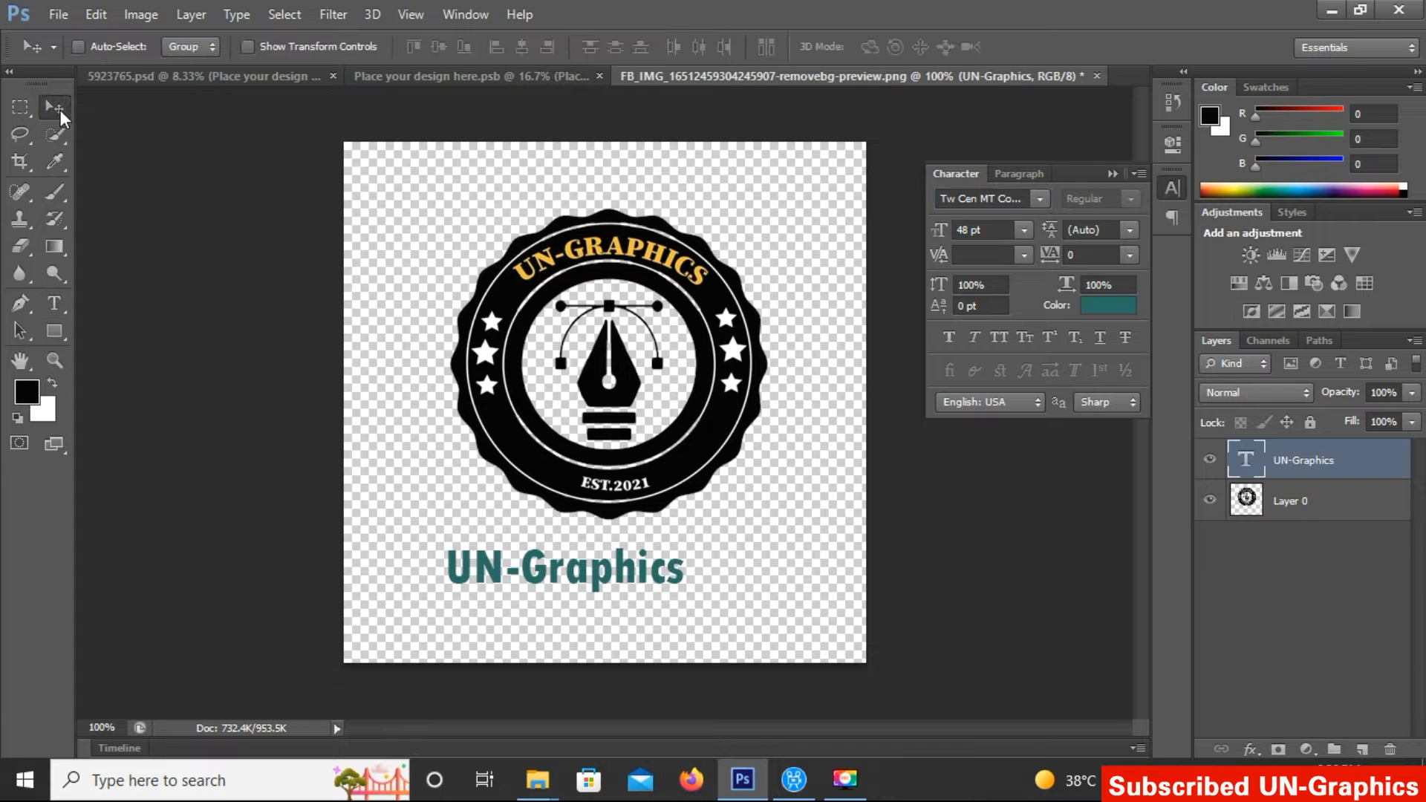
pyautogui.hotkey('ctrl', 't')
pyautogui.moveTo(689, 540); pyautogui.dragTo(741, 545)
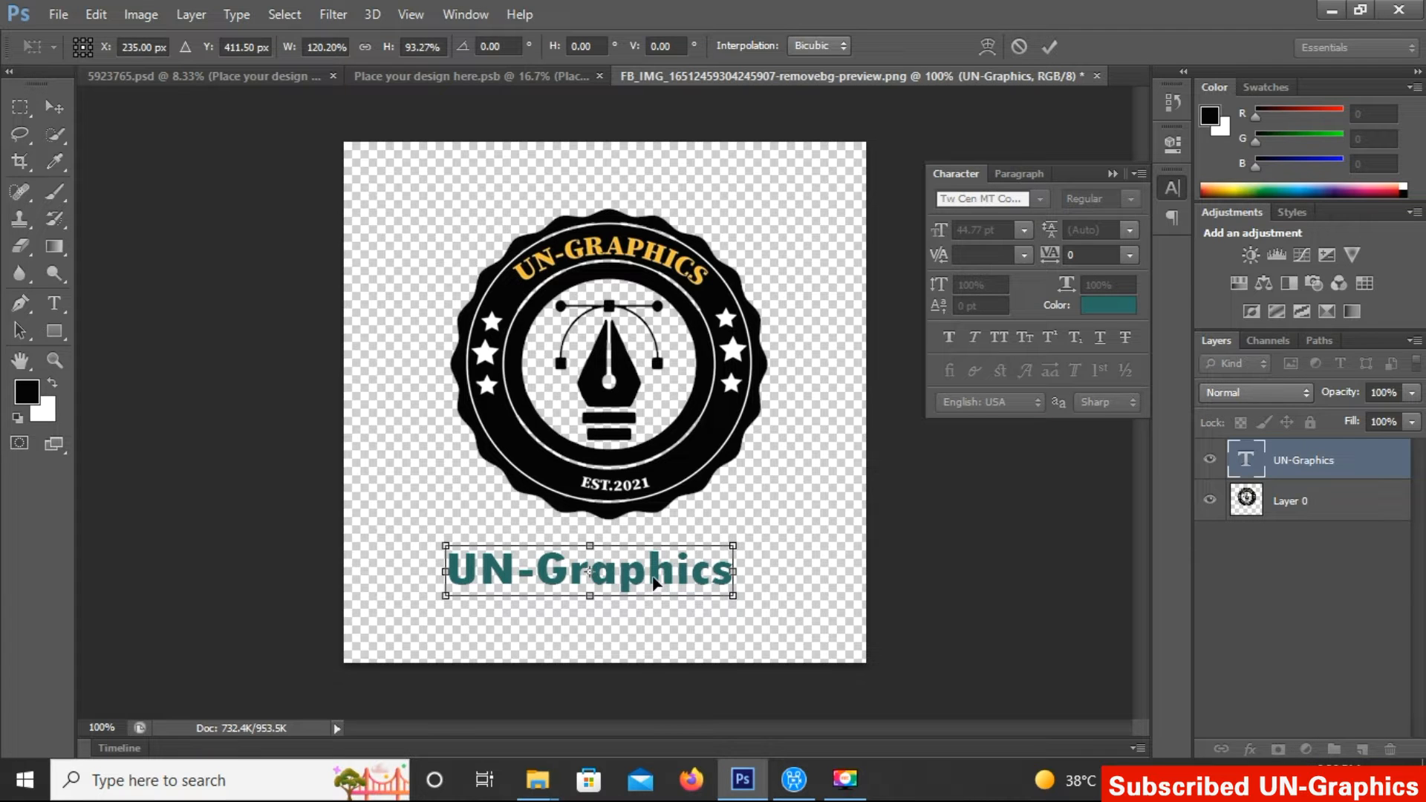
pyautogui.moveTo(655, 584); pyautogui.dragTo(670, 568)
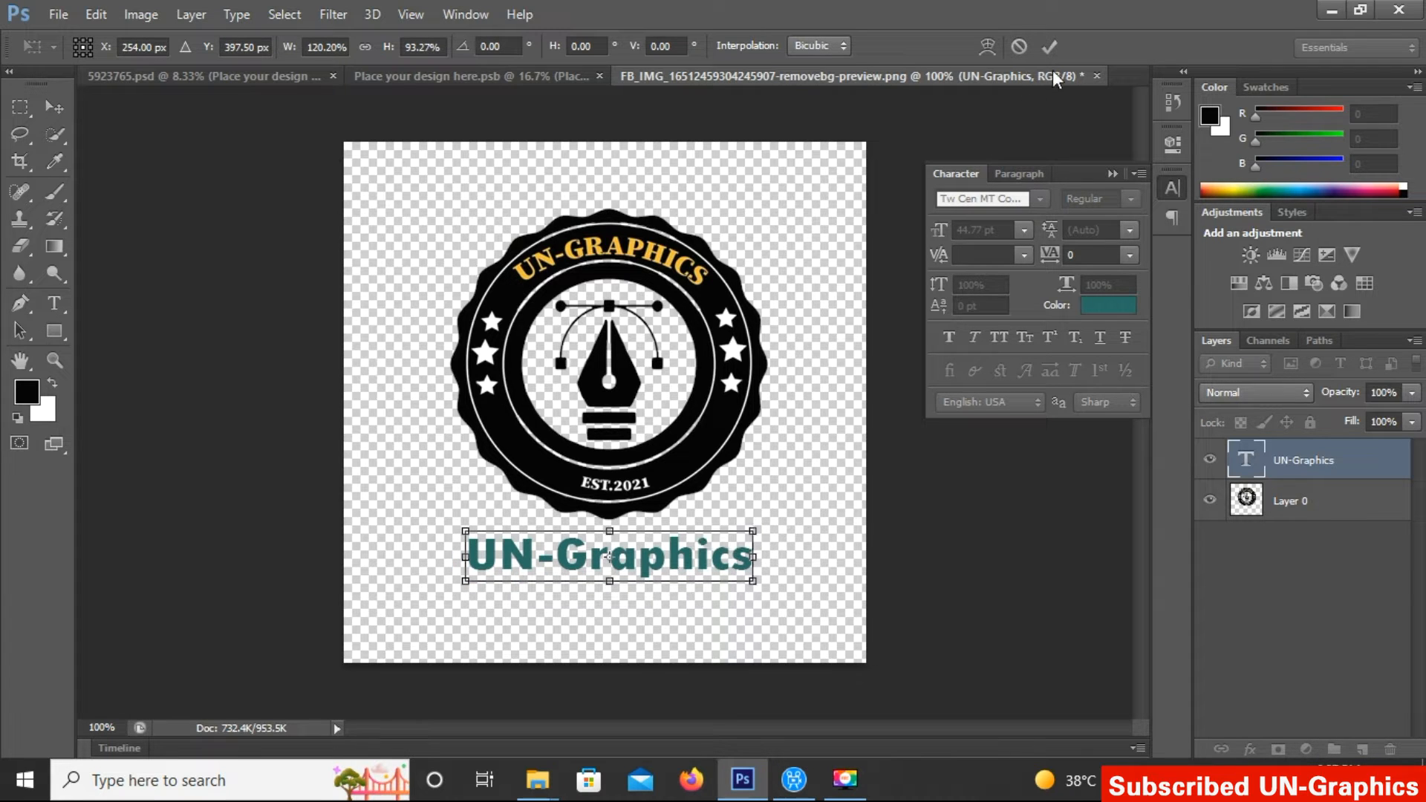
pyautogui.click(1048, 47)
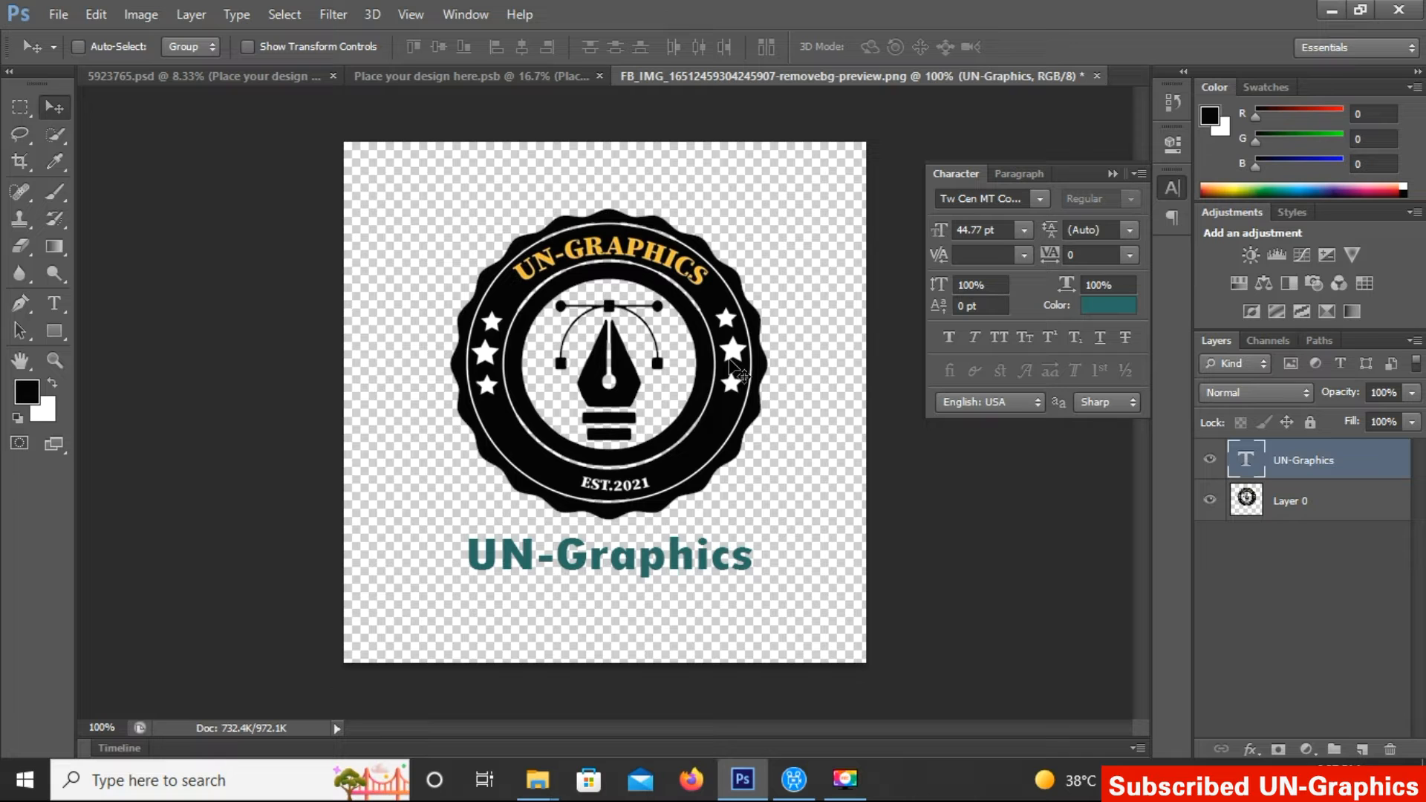
# Scale the badge on Layer 0 down to about half its size and place it above the "UN-Graphics" text.
pyautogui.click(1296, 504)
pyautogui.hotkey('ctrl', 't')
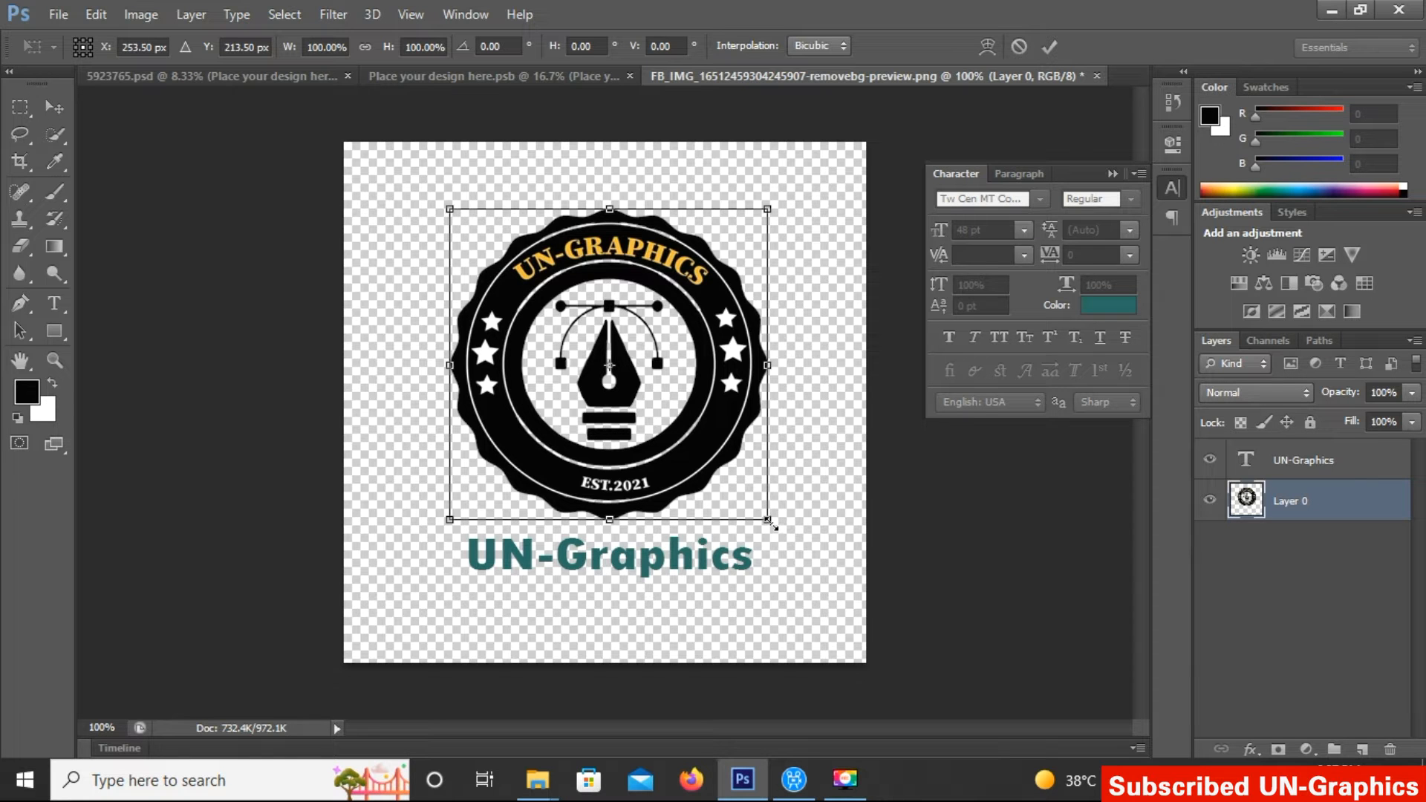
pyautogui.moveTo(759, 514); pyautogui.dragTo(646, 404)
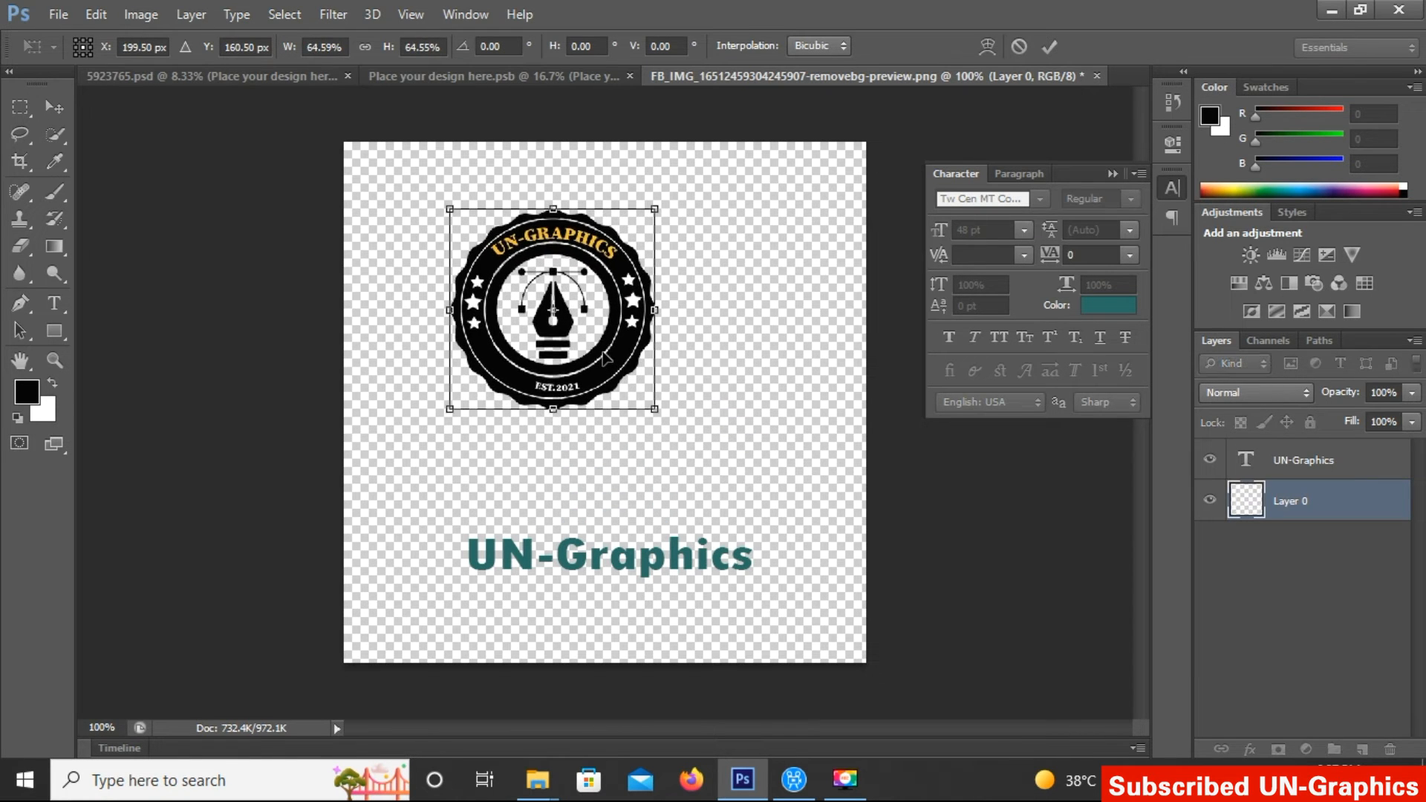
pyautogui.moveTo(603, 359); pyautogui.dragTo(660, 431)
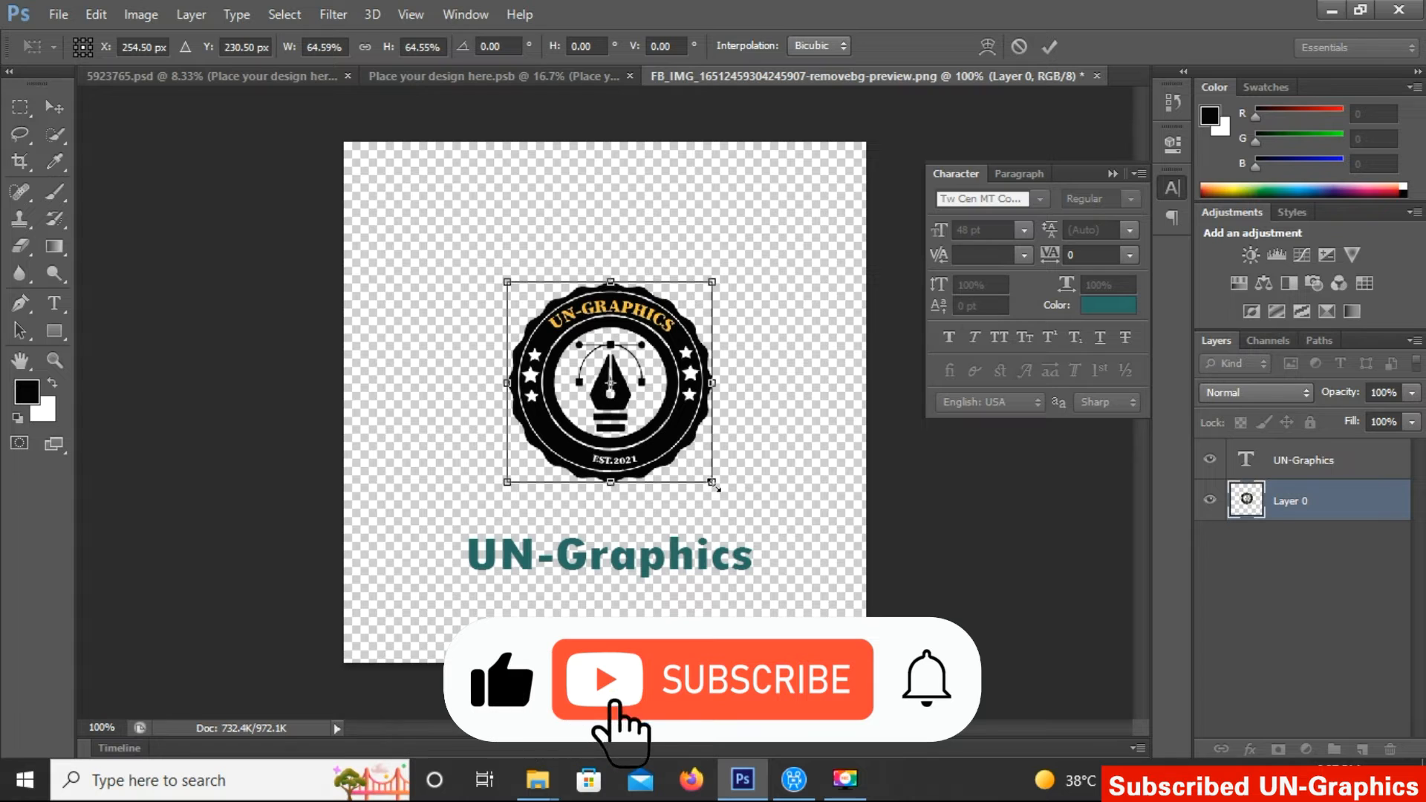
pyautogui.moveTo(713, 482); pyautogui.dragTo(659, 398)
pyautogui.click(1050, 46)
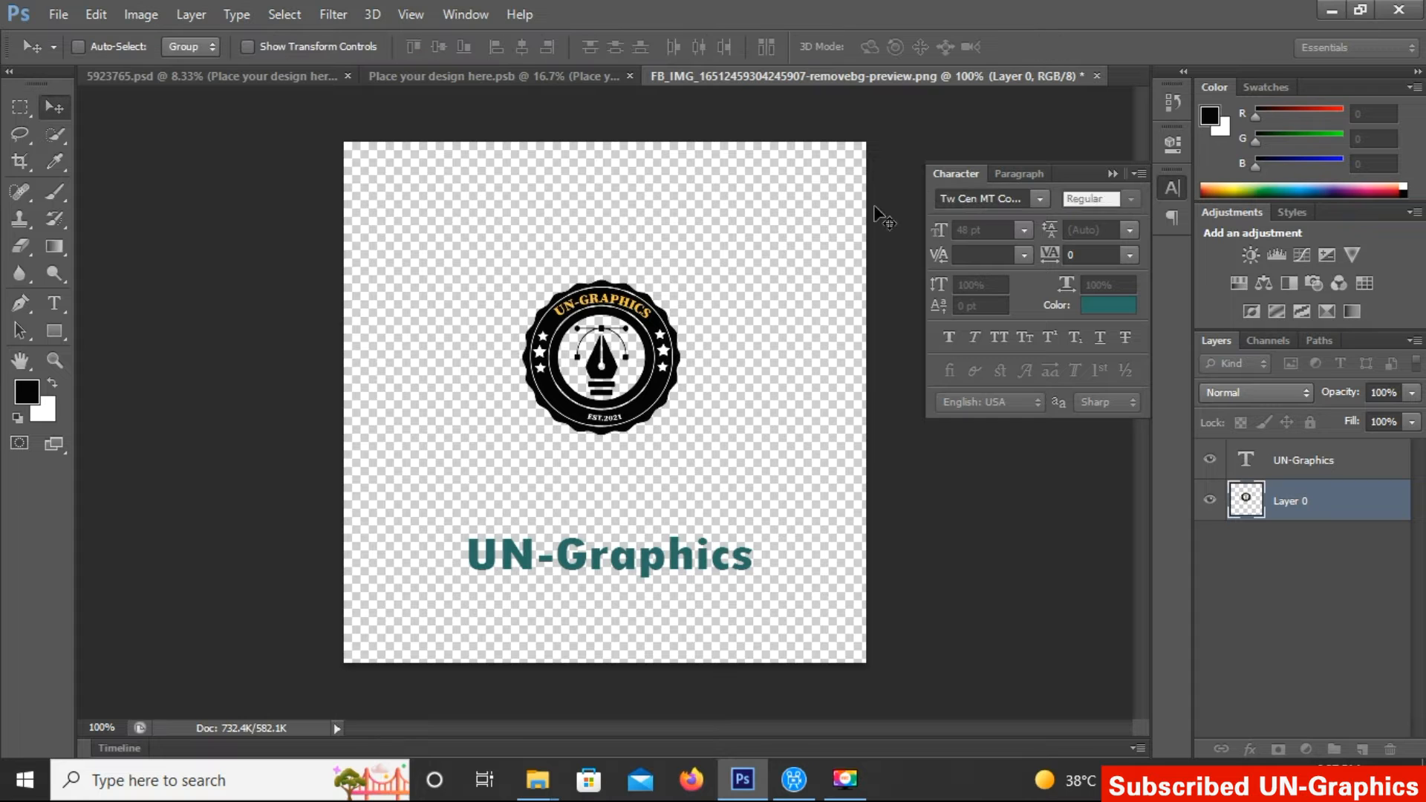
# Copy the badge layer into the "Place your design here.psb" document, over the sample mockup logo.
pyautogui.moveTo(660, 343); pyautogui.dragTo(603, 337)
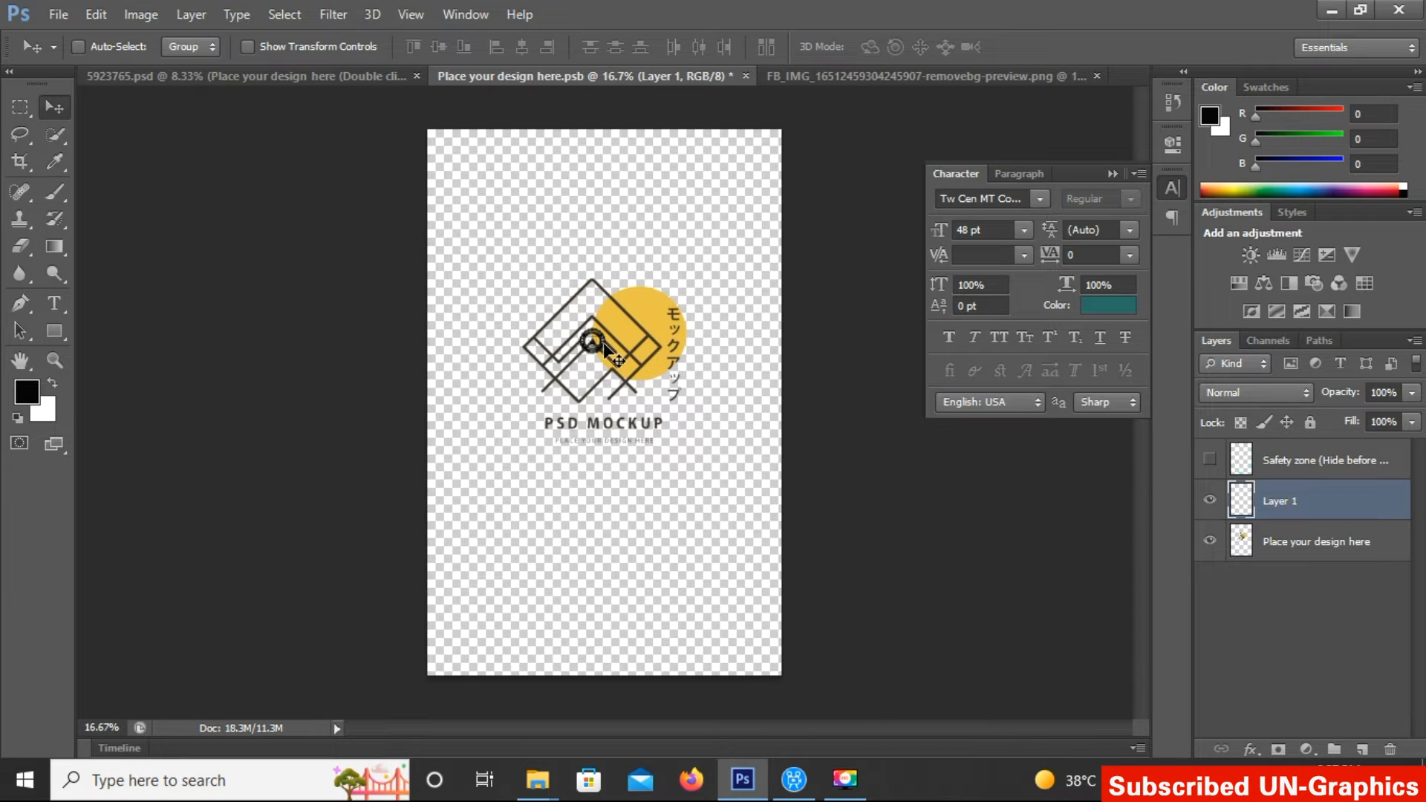
# Scale the badge on Layer 1 up to about 640% and position it over the sample mockup logo.
pyautogui.hotkey('ctrl', 't')
pyautogui.moveTo(610, 358); pyautogui.dragTo(711, 427)
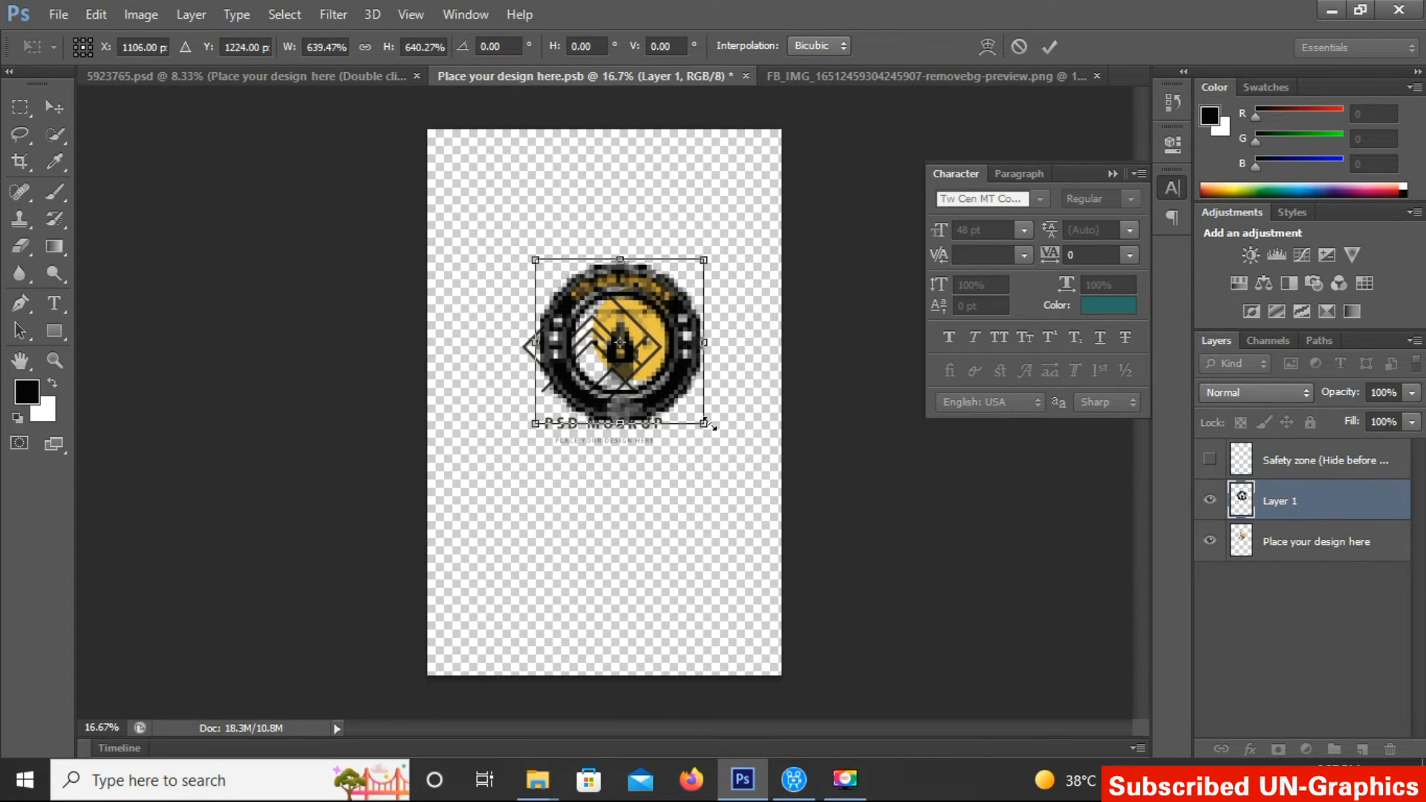
pyautogui.hotkey('shift', 'Left')
pyautogui.hotkey('shift', 'Left')
pyautogui.hotkey('shift', 'Left')
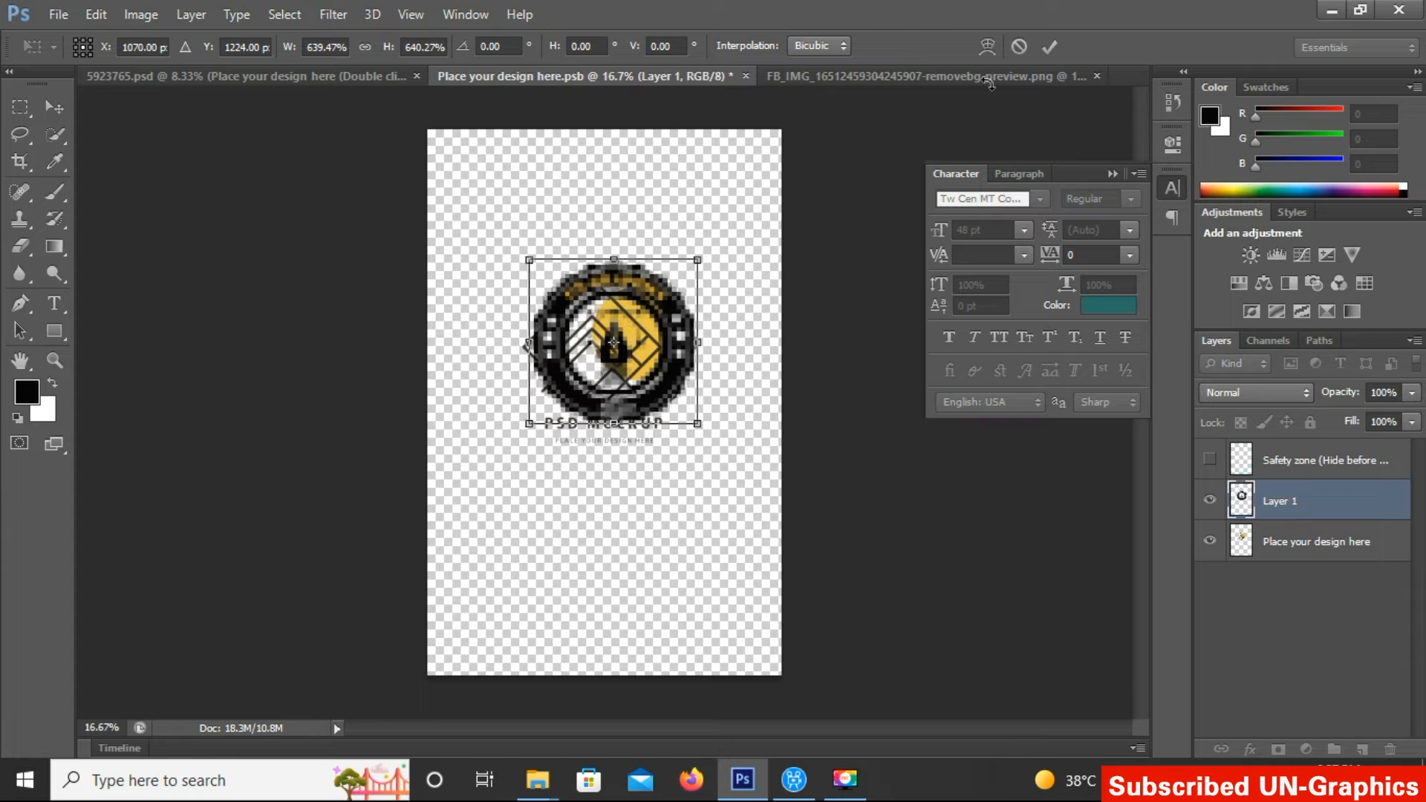
pyautogui.click(1048, 46)
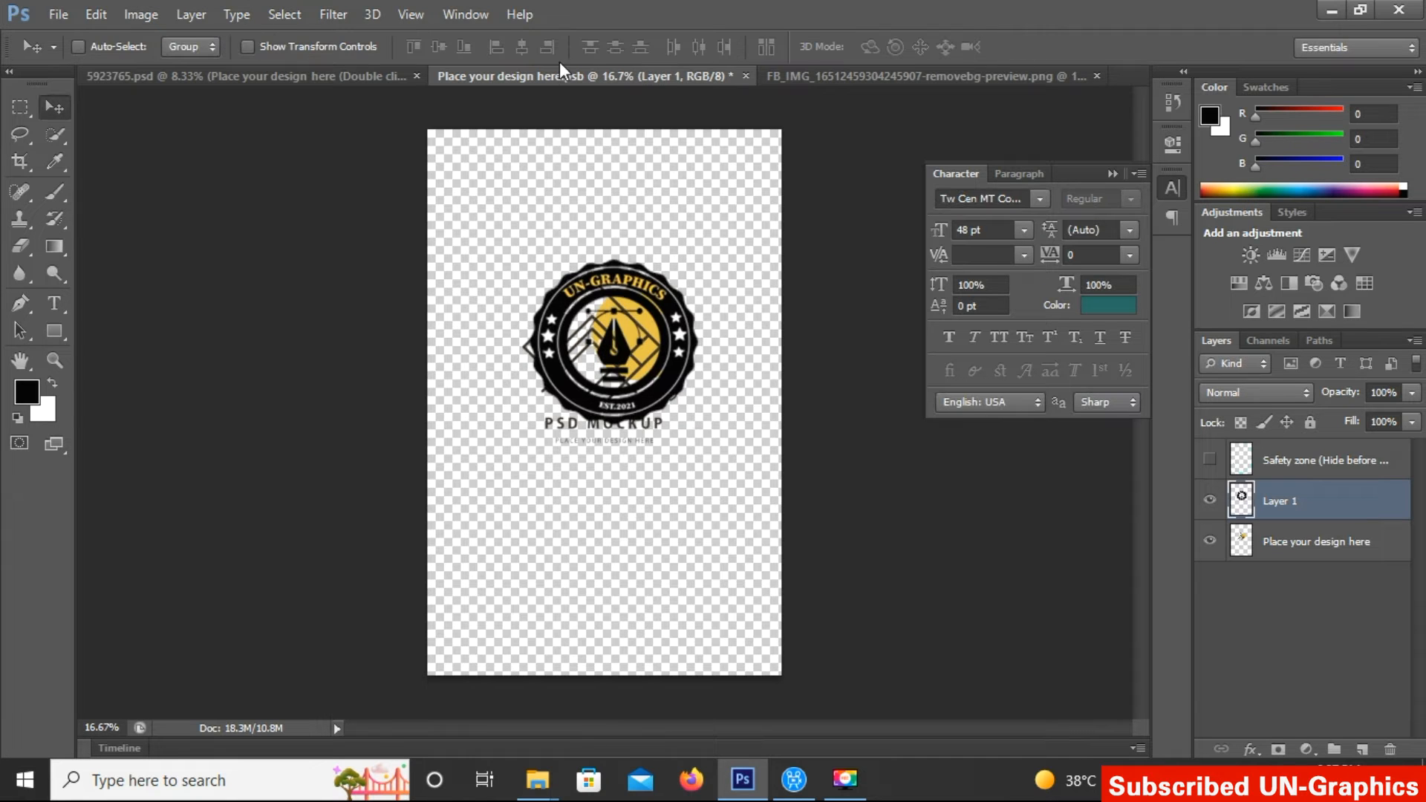
# Copy the "UN-Graphics" text layer from the badge PNG document into "Place your design here.psb", below the badge.
pyautogui.click(808, 71)
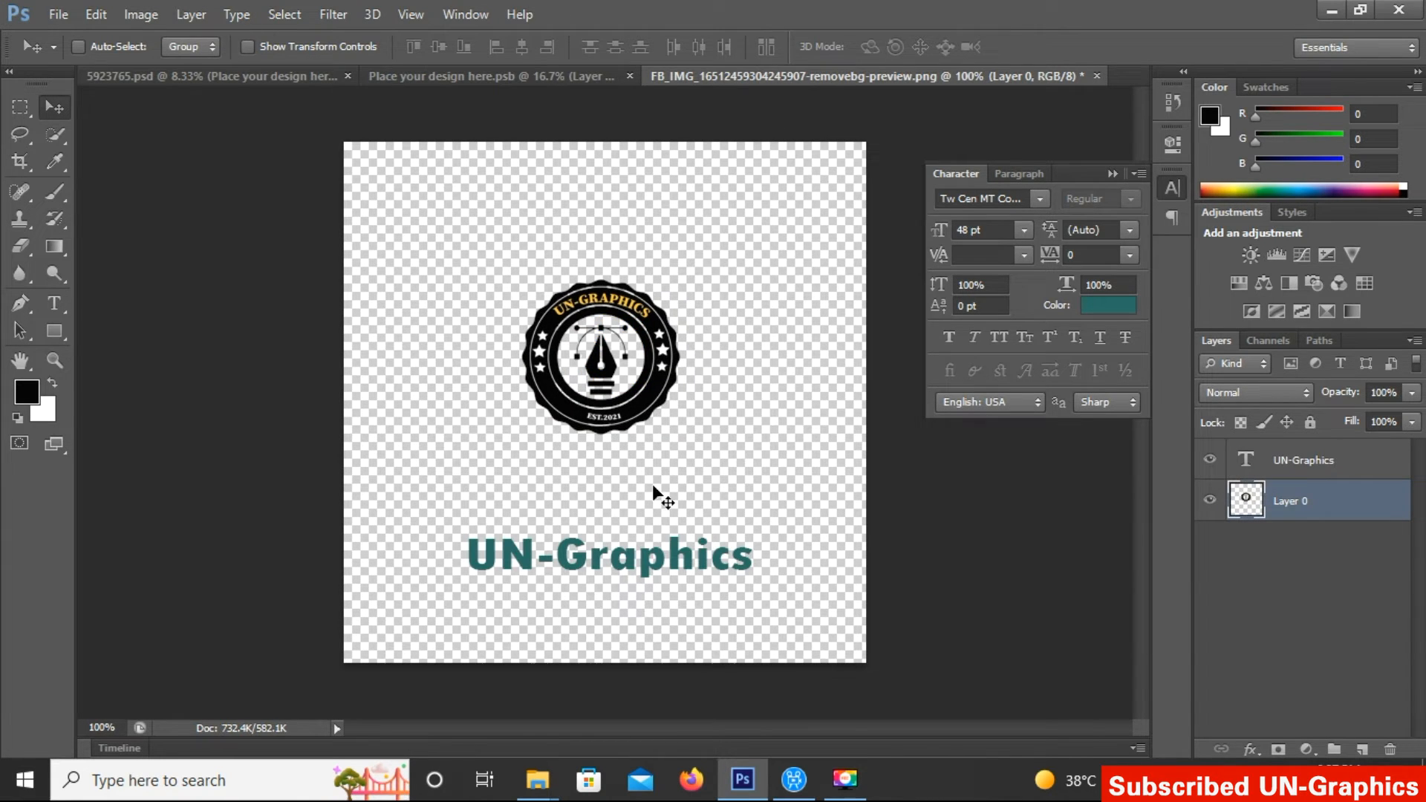
pyautogui.click(1270, 459)
pyautogui.moveTo(689, 564); pyautogui.dragTo(632, 465)
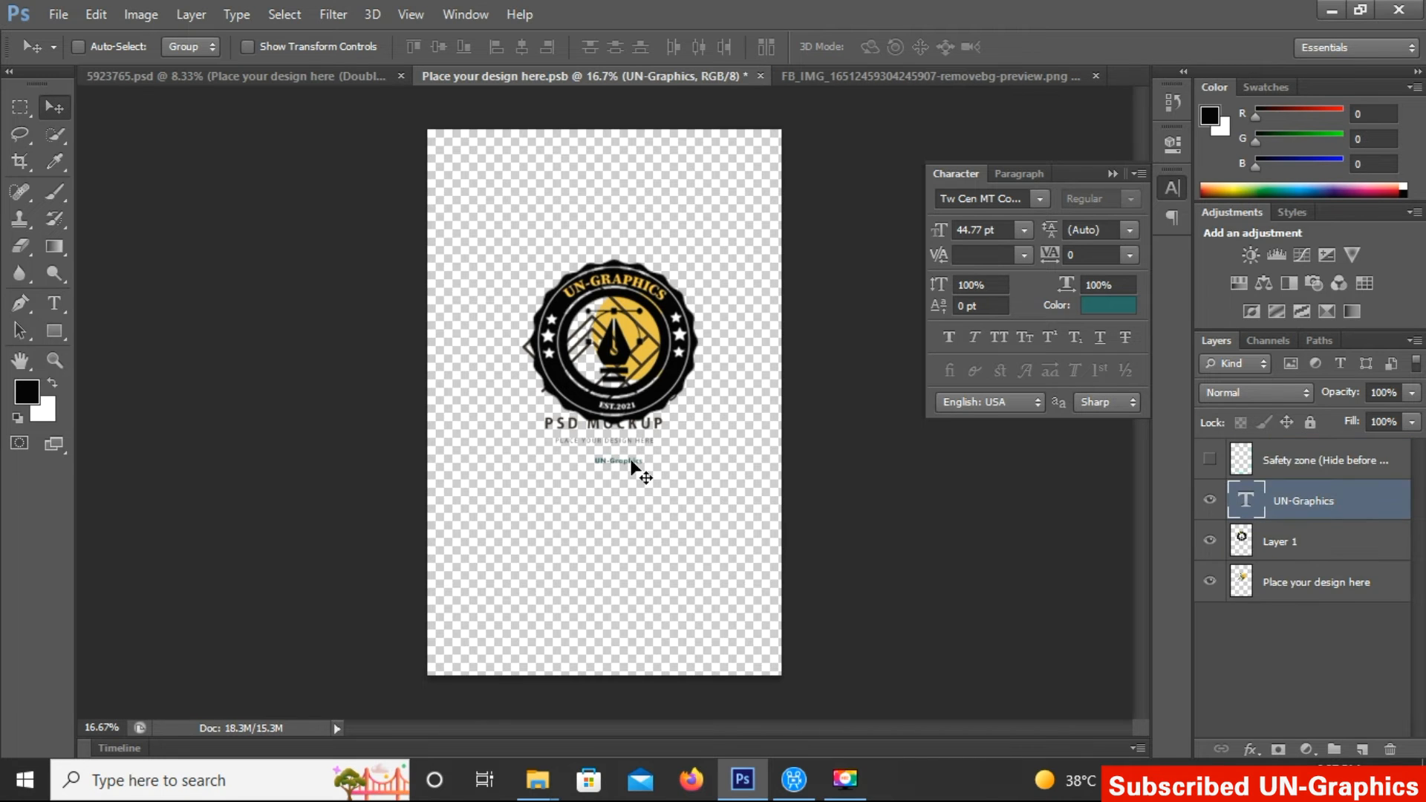
# Scale the "UN-Graphics" text up to about 376% and place it just under the badge, roughly matching the badge's width.
pyautogui.hotkey('ctrl', 't')
pyautogui.moveTo(644, 474); pyautogui.dragTo(826, 563)
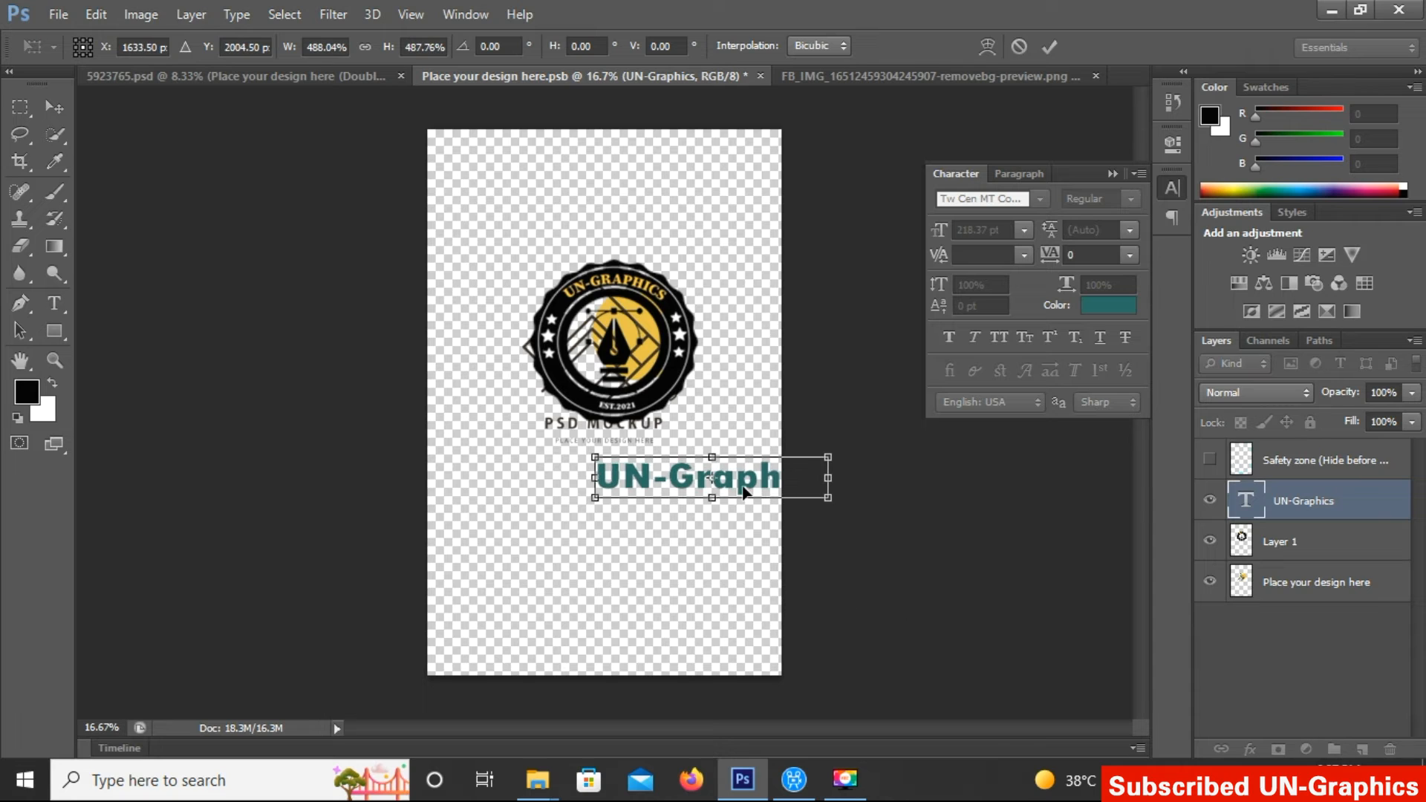
pyautogui.moveTo(745, 490); pyautogui.dragTo(656, 464)
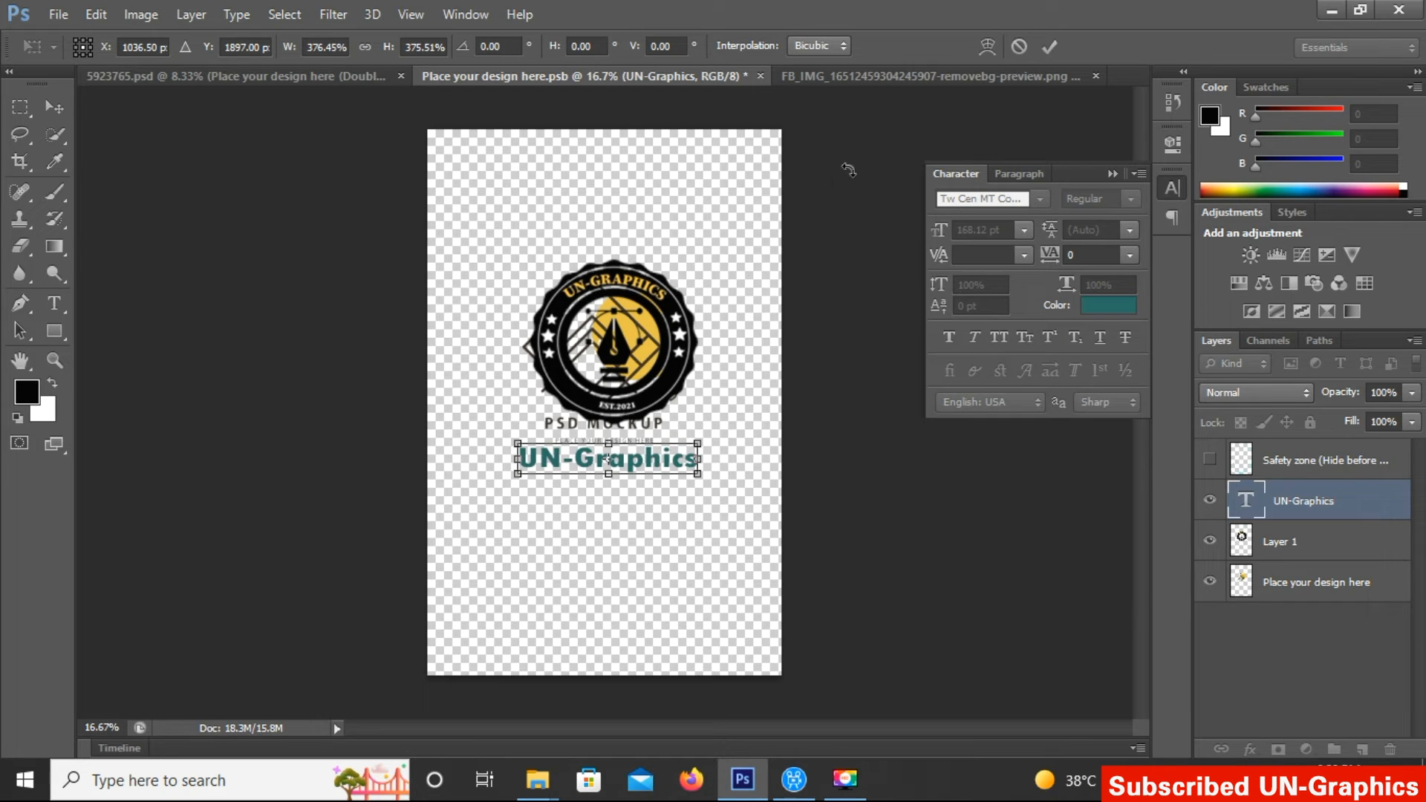
pyautogui.click(1053, 48)
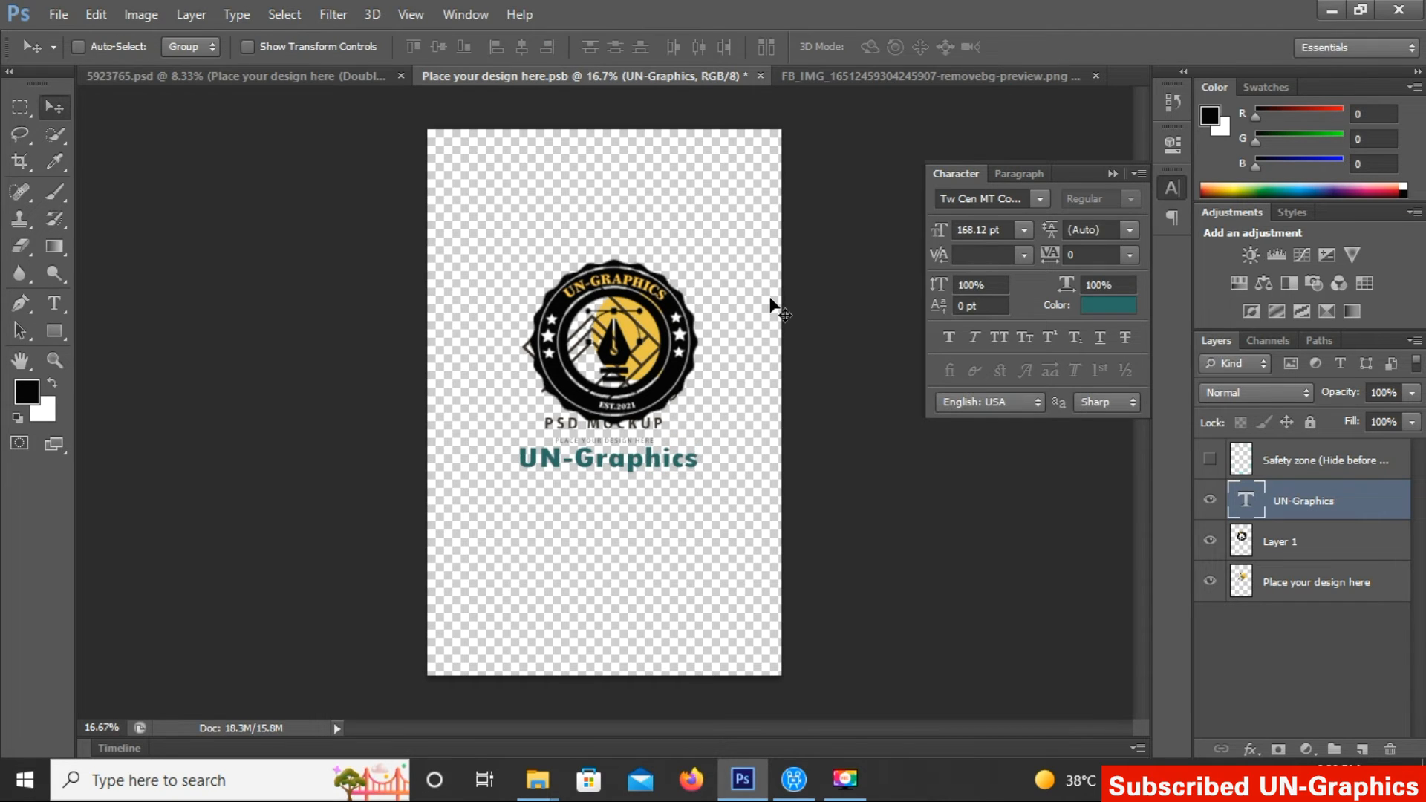
# Nudge the "UN-Graphics" text slightly right and up, closer to the badge.
pyautogui.press('Right')
pyautogui.press('Right')
pyautogui.press('Right')
pyautogui.press('Right')
pyautogui.press('Right')
pyautogui.press('Right')
pyautogui.press('Right')
pyautogui.press('Right')
pyautogui.press('Up')
pyautogui.press('Up')
pyautogui.press('Up')
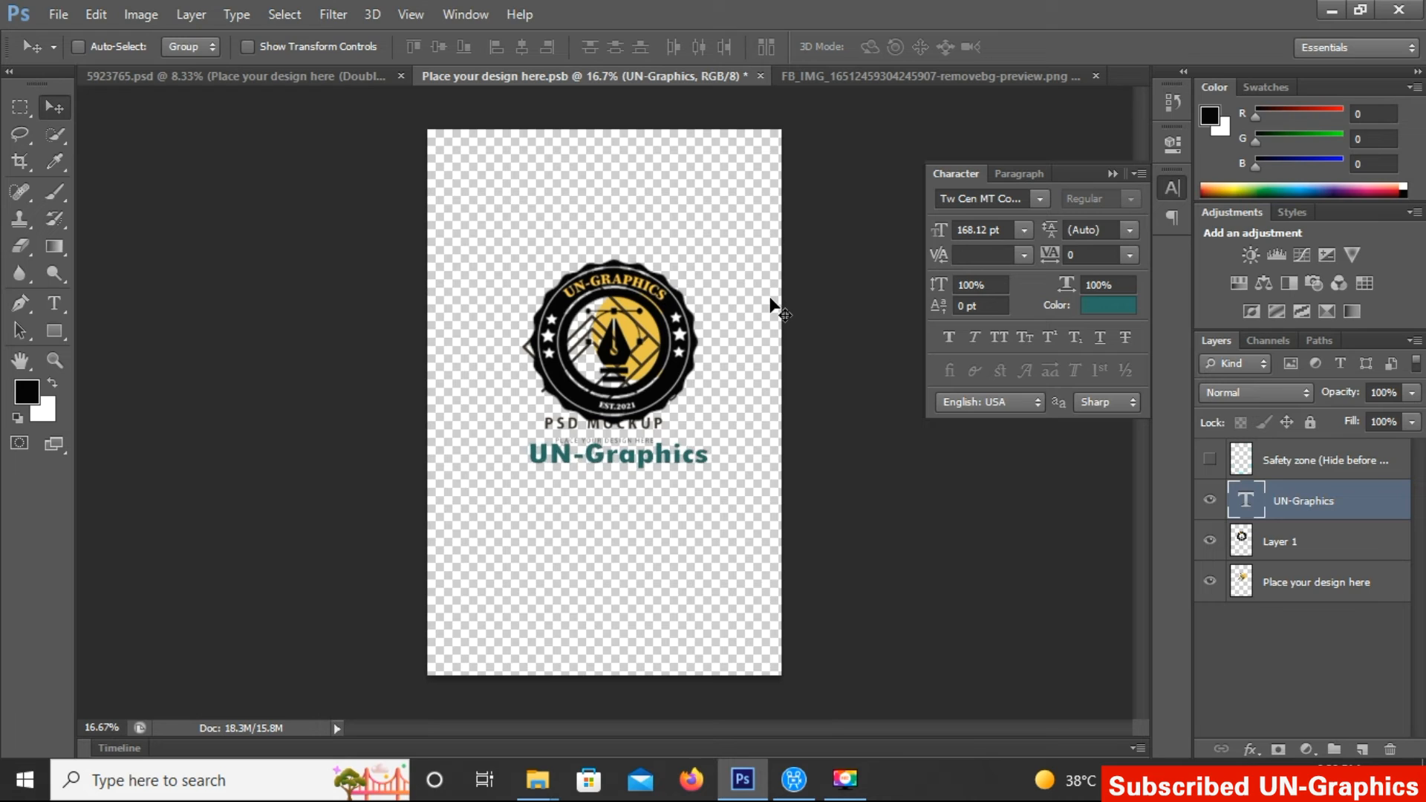
pyautogui.press('Up')
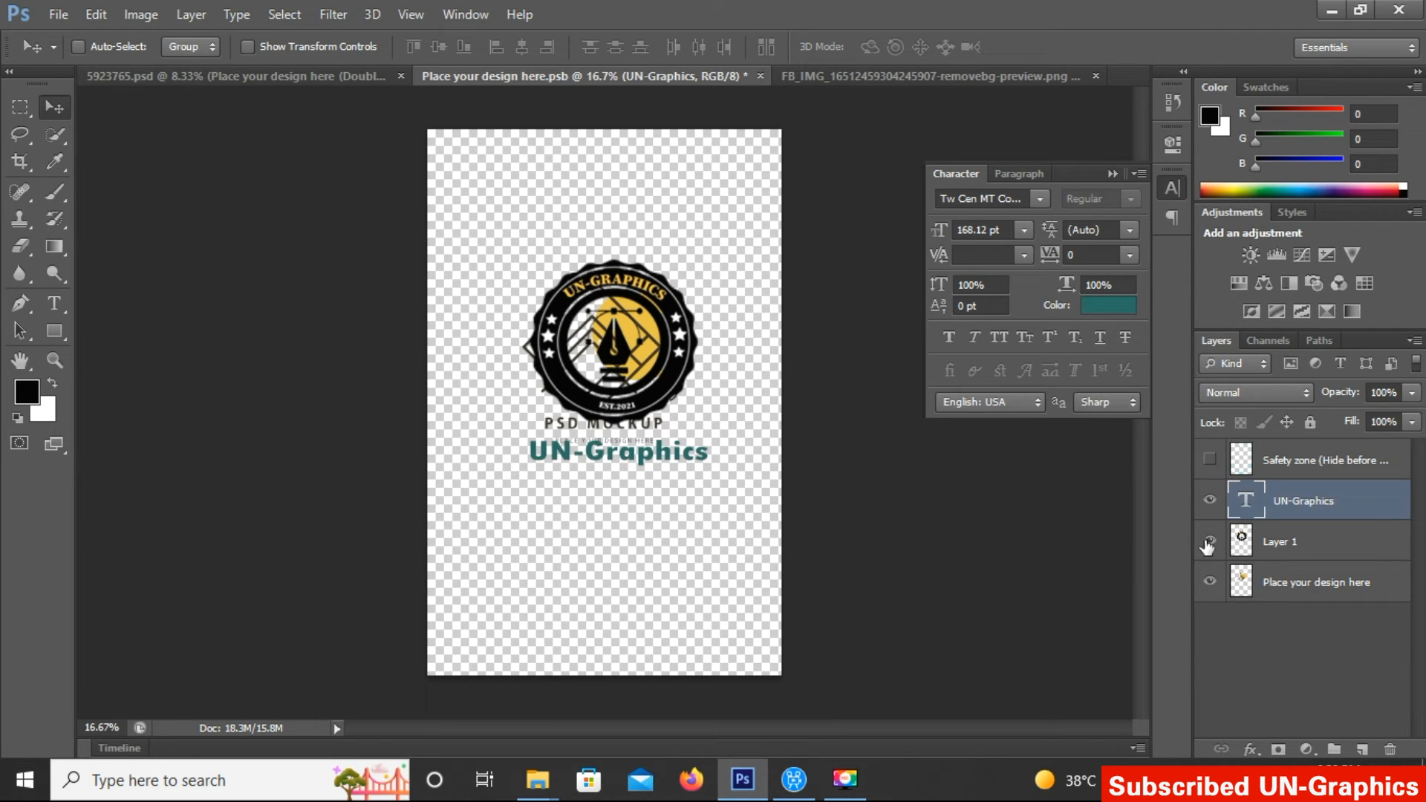
# Hide the sample "Place your design here" layer and save the smart object document.
pyautogui.click(1210, 582)
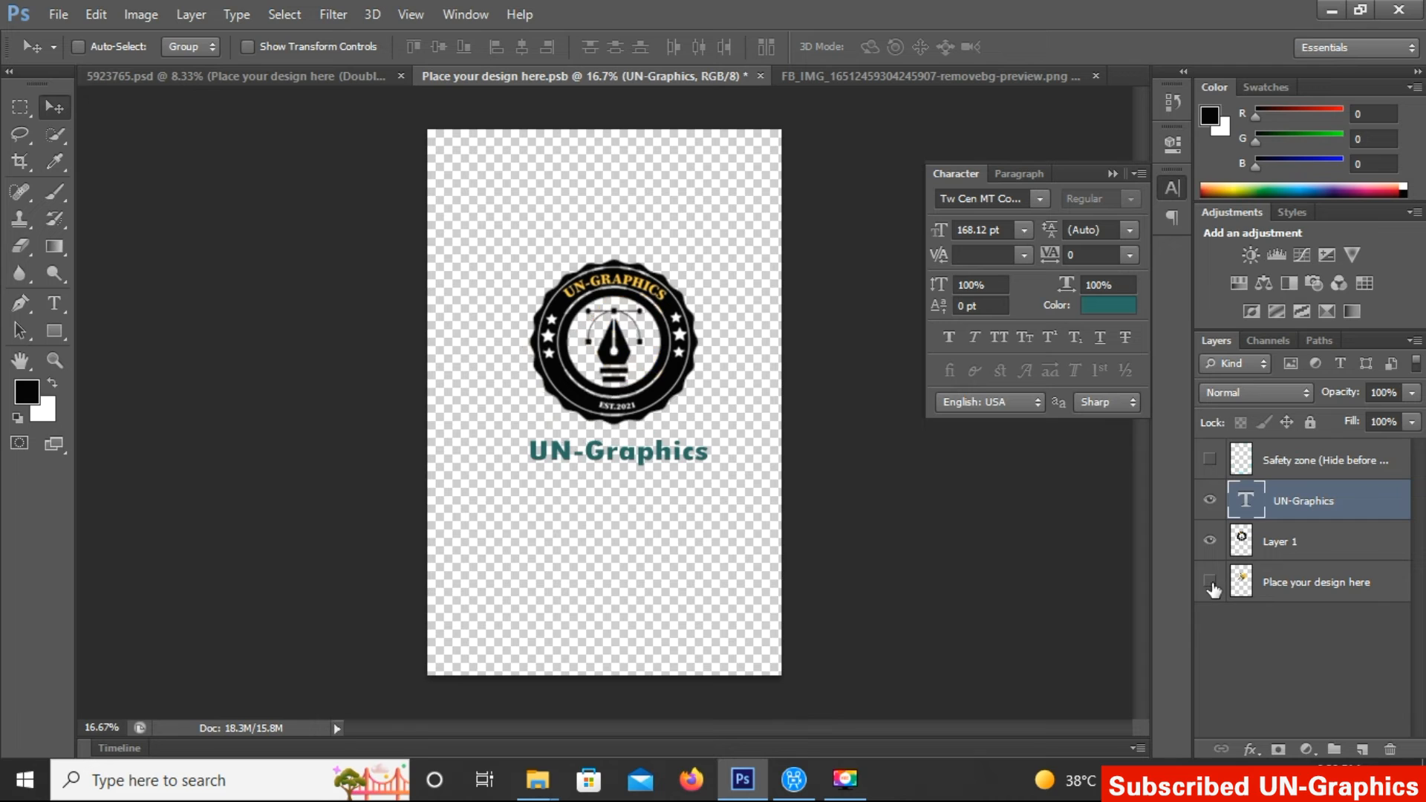
pyautogui.click(51, 21)
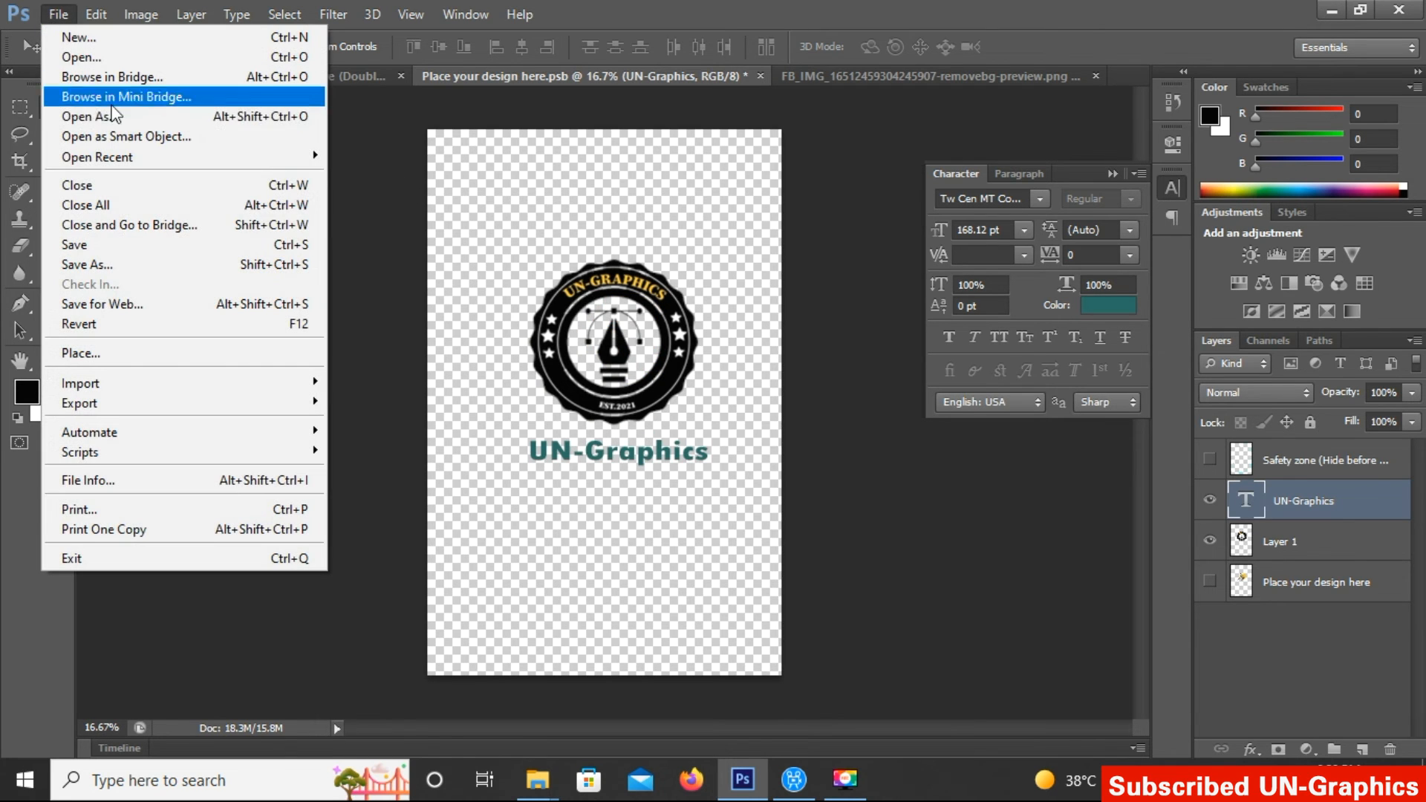
pyautogui.click(162, 245)
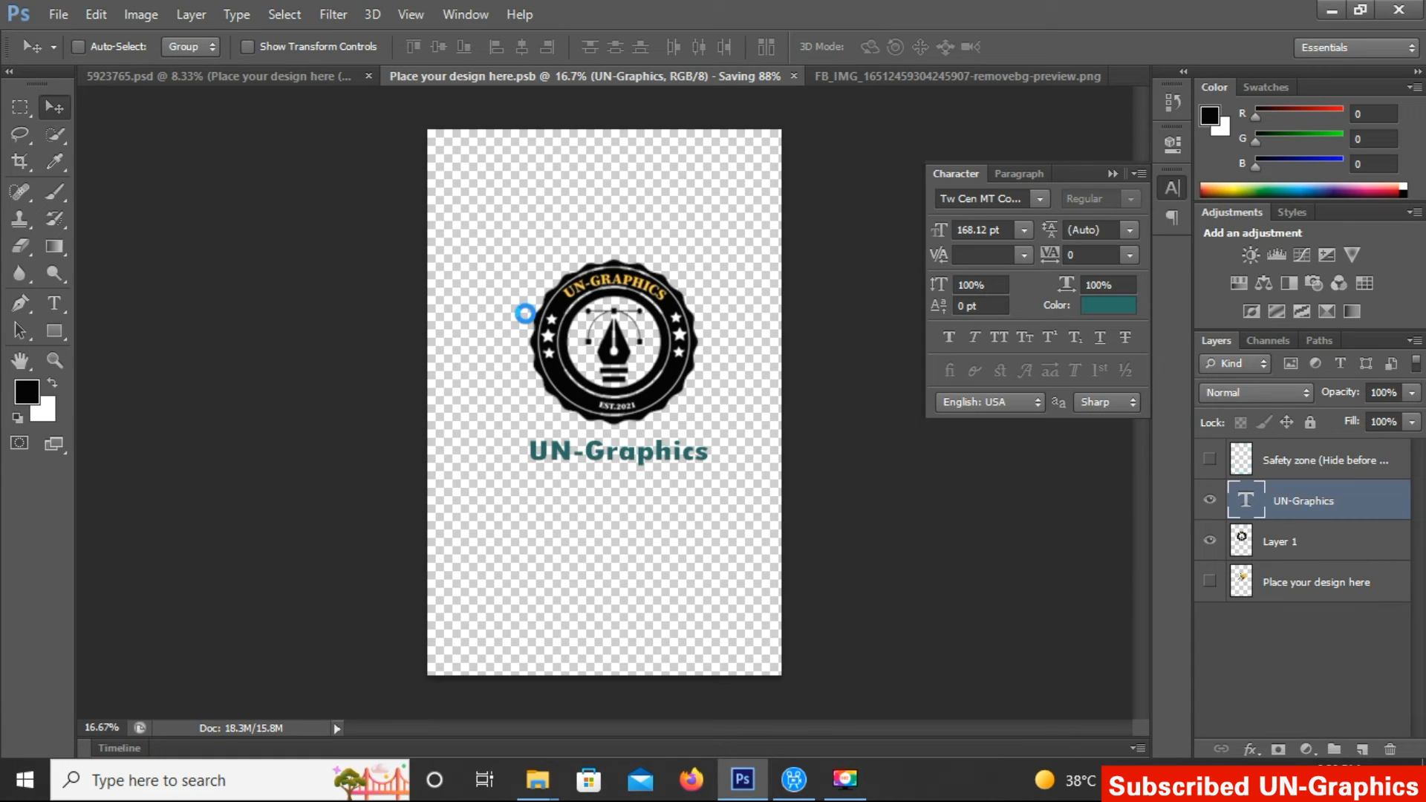
# Return to the 5923765.psd mockup and view the T-shirt design in Full Screen Mode.
pyautogui.click(282, 77)
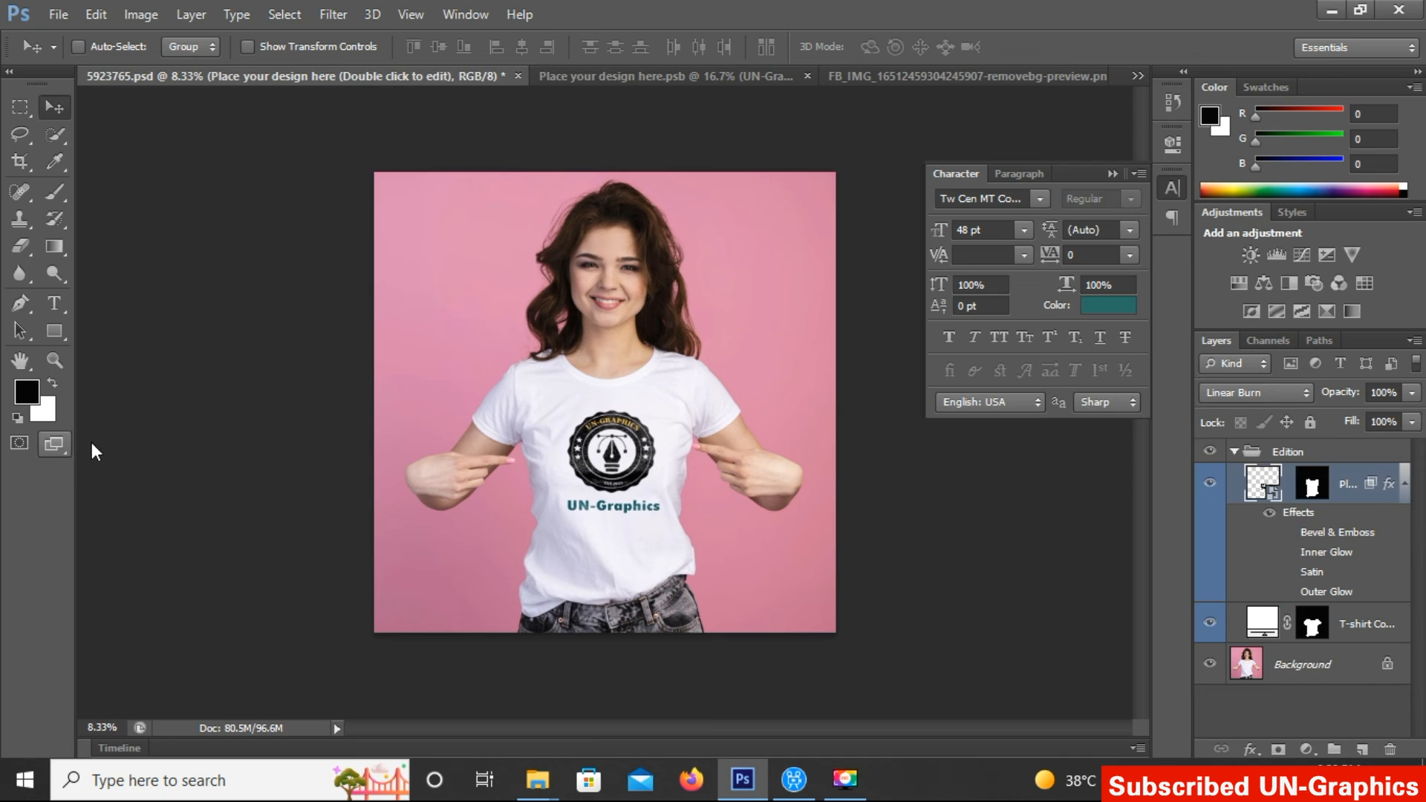
pyautogui.click(54, 444)
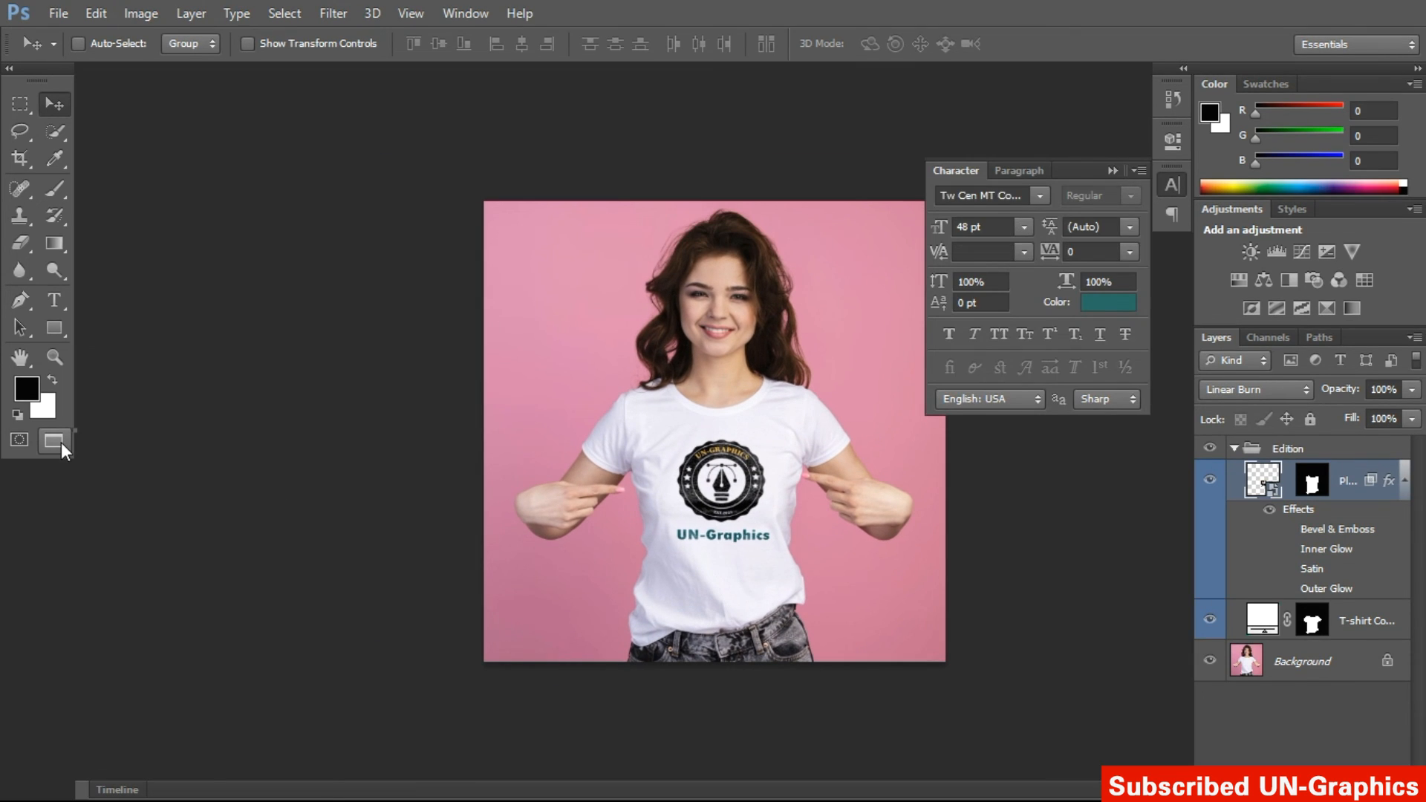
pyautogui.rightClick(61, 442)
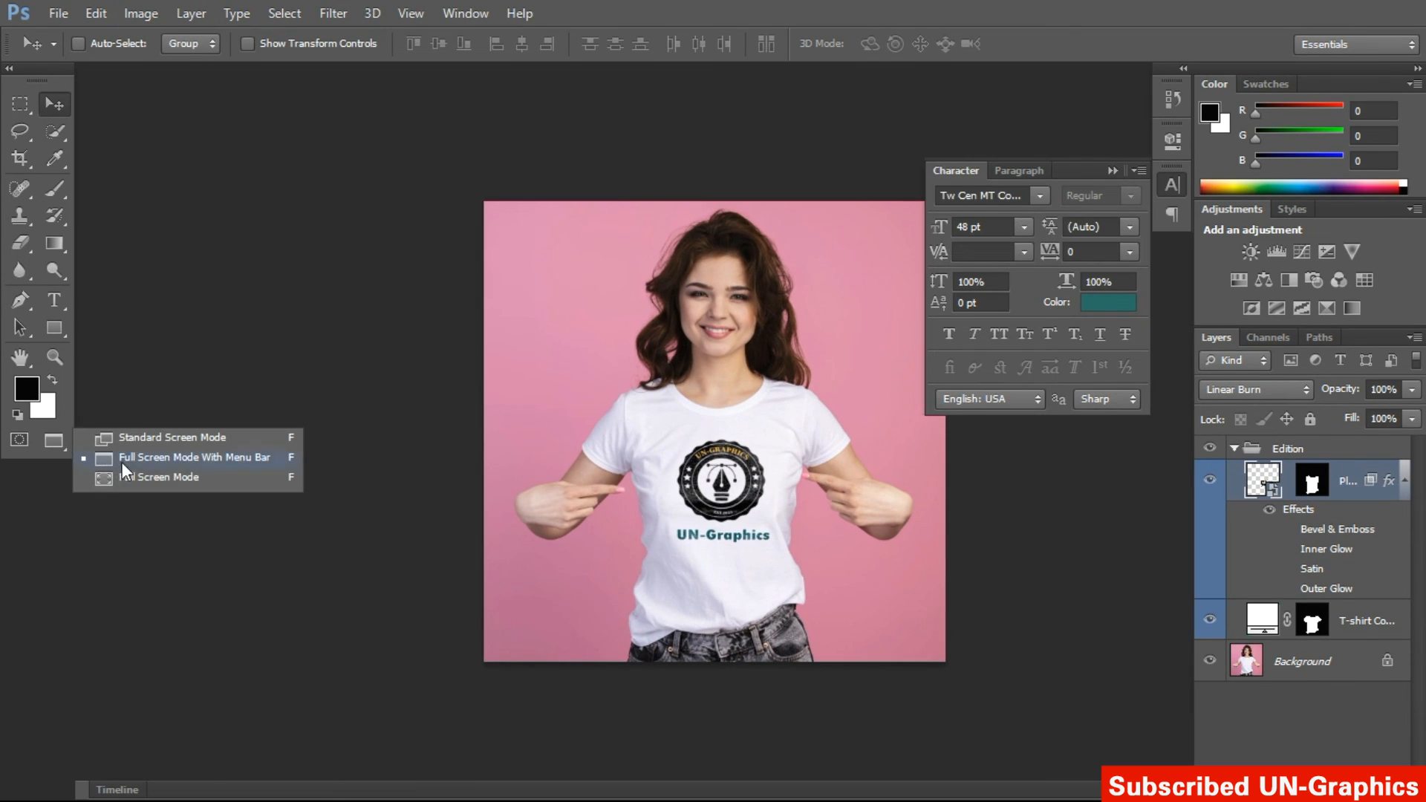
pyautogui.click(145, 480)
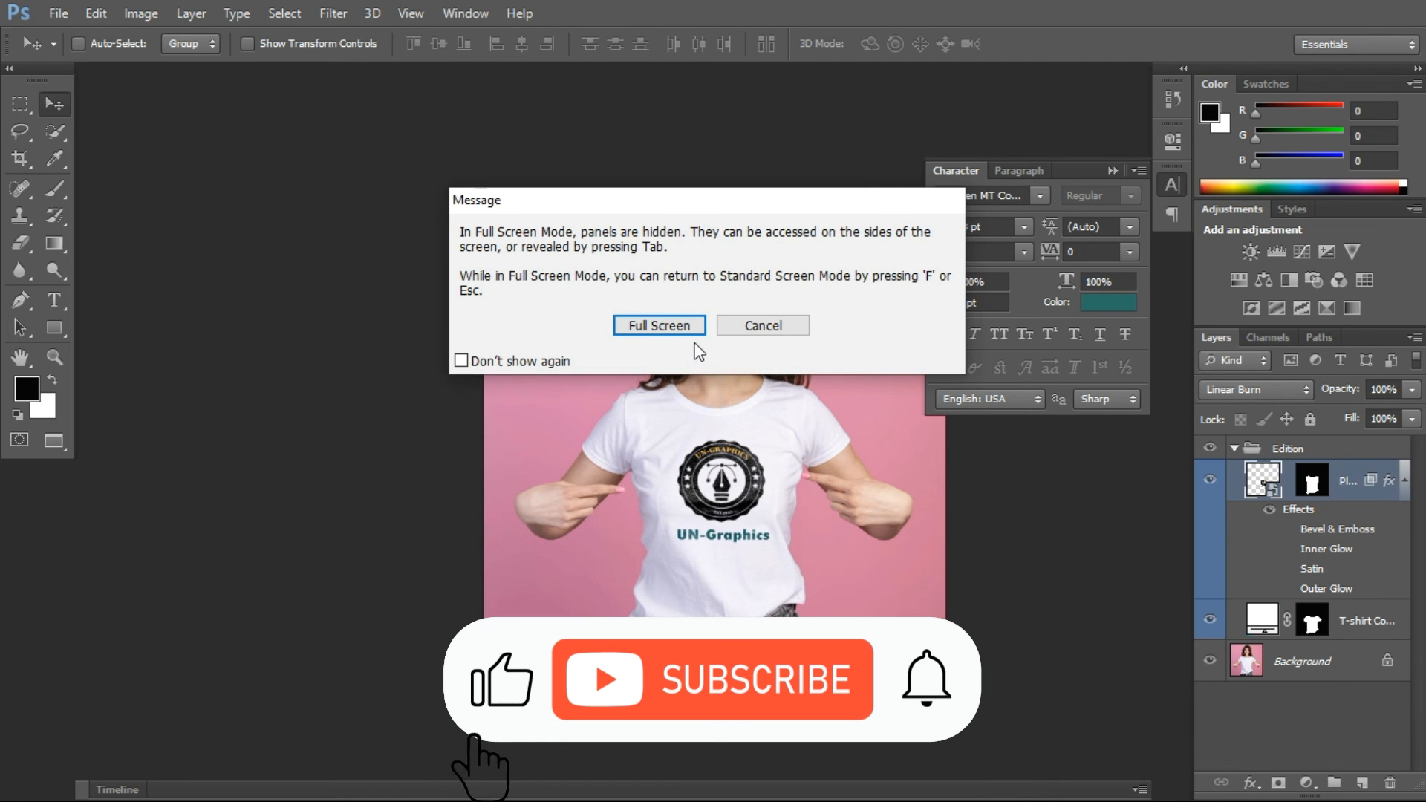
pyautogui.click(671, 325)
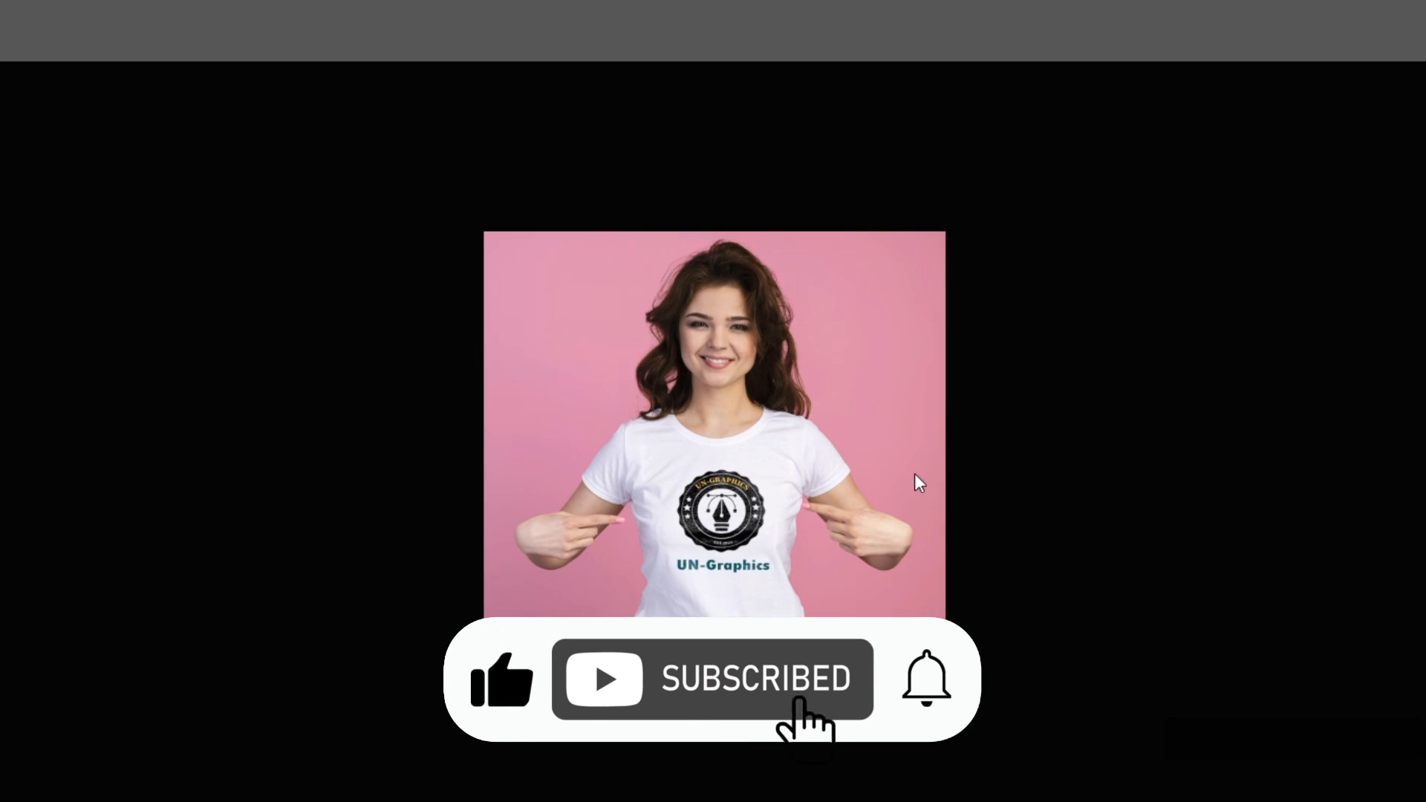